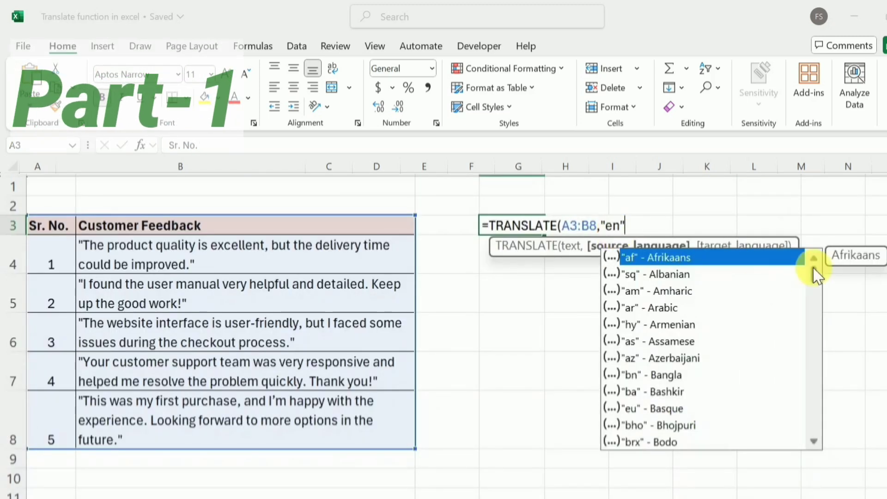
Step: Complete the TRANSLATE formula for the feedback table A3:B8 with "hi" as the target language
{"action": "type", "text": ","}
{"action": "type", "text": "\"hi\")"}
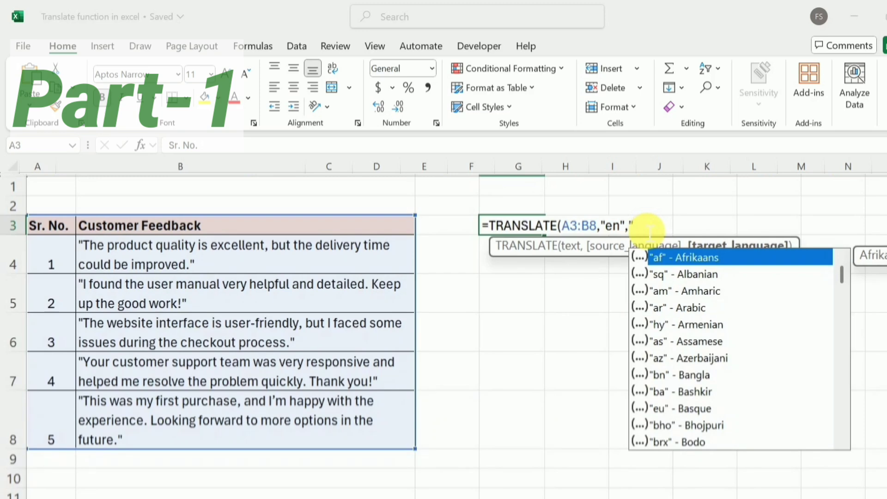
{"action": "key", "text": "Return"}
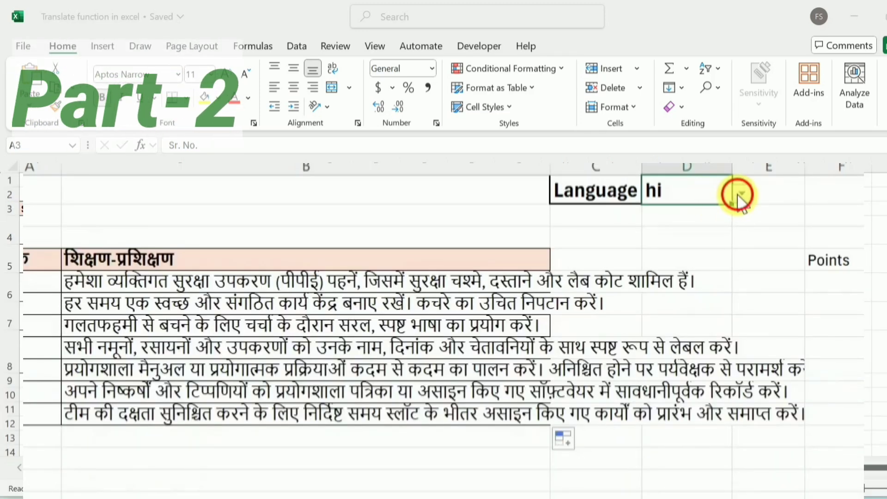
Step: Switch the instruction sheet's Language cell to fr, followed by another listed language code
{"action": "left_click", "coordinate": [739, 193]}
{"action": "left_click", "coordinate": [675, 233]}
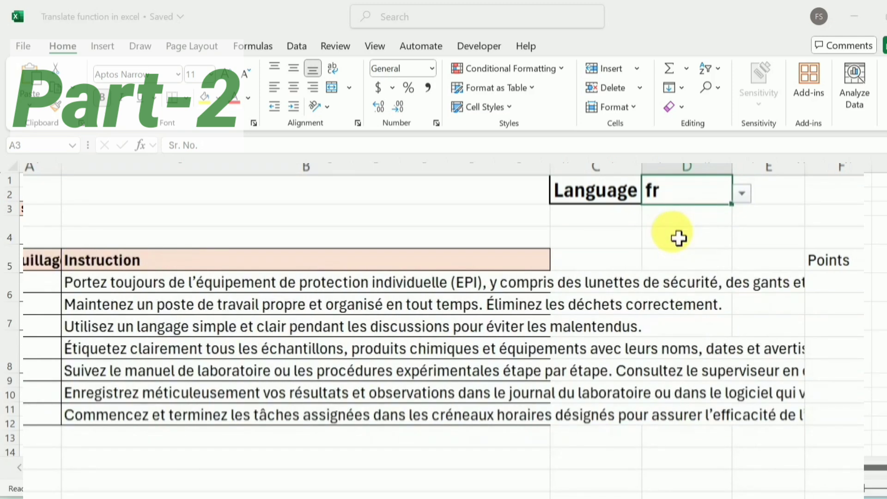
{"action": "left_click", "coordinate": [749, 192]}
{"action": "left_click", "coordinate": [684, 276]}
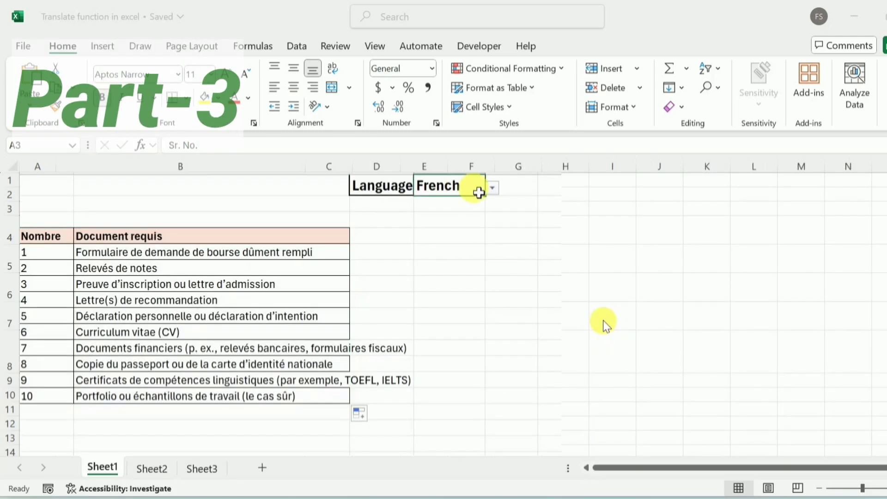
Step: Switch the required-documents sheet's Language cell to Hindi, followed by Germen
{"action": "left_click", "coordinate": [493, 188]}
{"action": "left_click", "coordinate": [441, 232]}
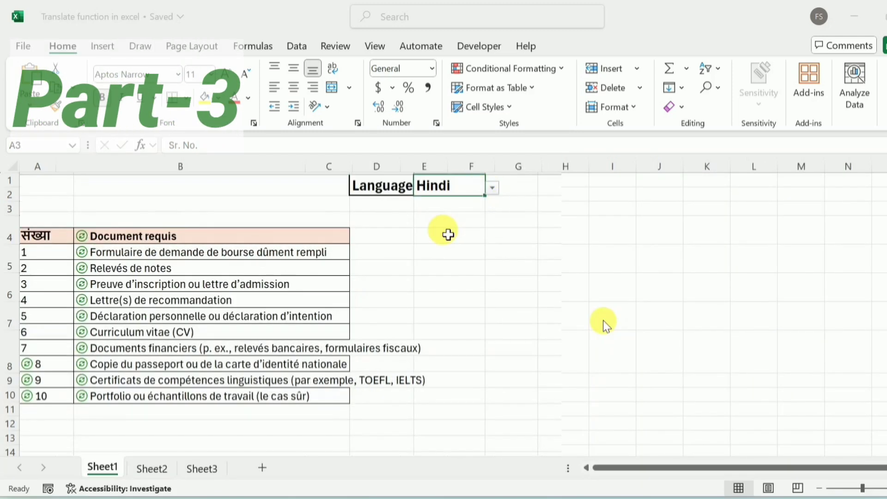
{"action": "left_click", "coordinate": [492, 188]}
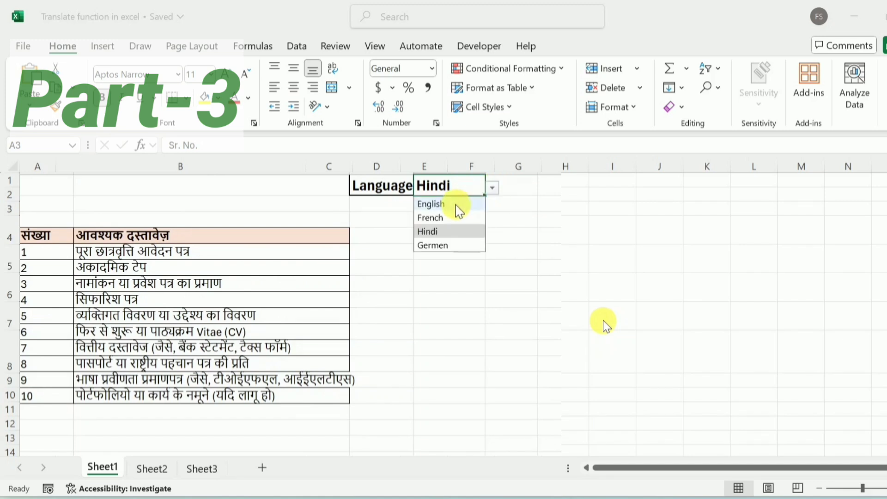
{"action": "left_click", "coordinate": [441, 245]}
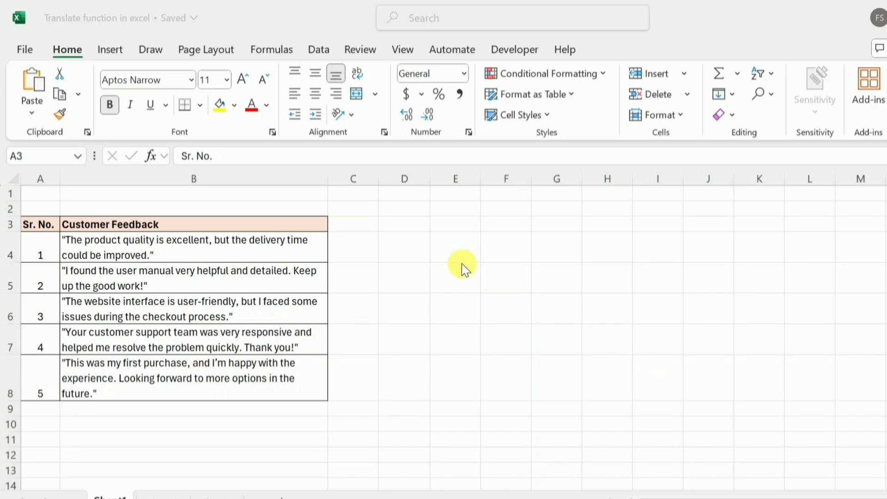
Step: Begin a TRANSLATE formula in cell D3 with the customer feedback table A3:B8 as its text argument
{"action": "left_click", "coordinate": [423, 228]}
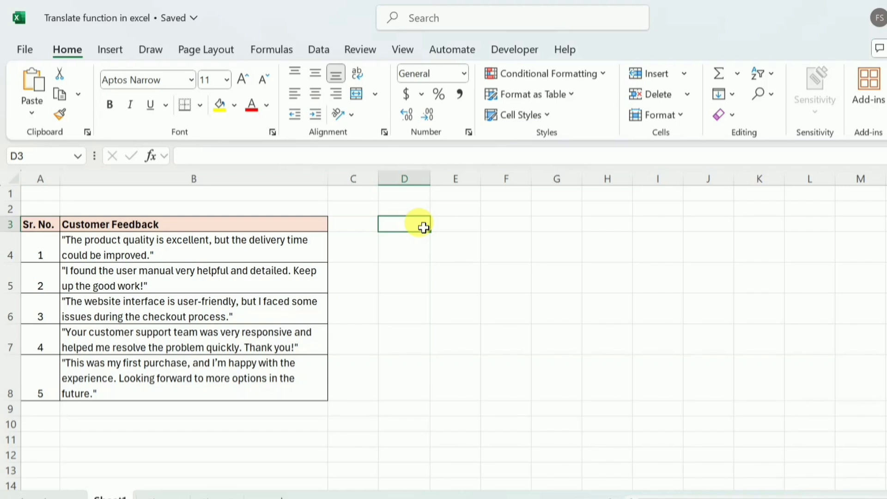
{"action": "type", "text": "=trans"}
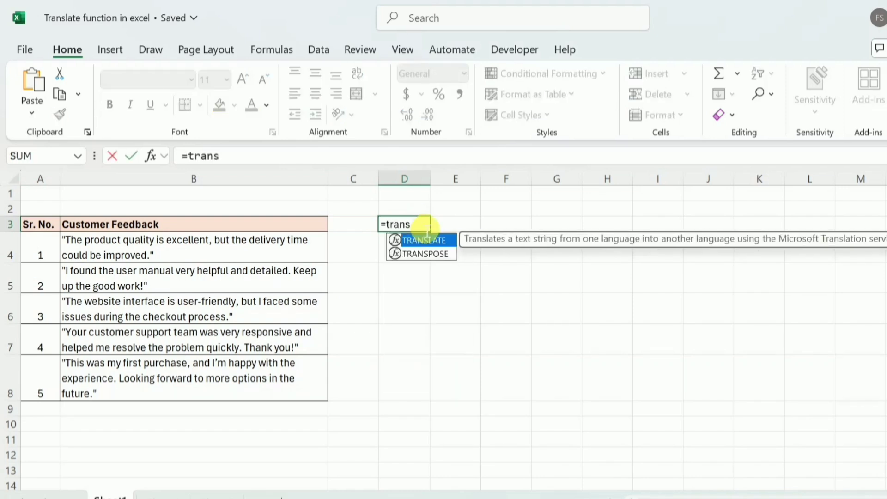
{"action": "key", "text": "Tab"}
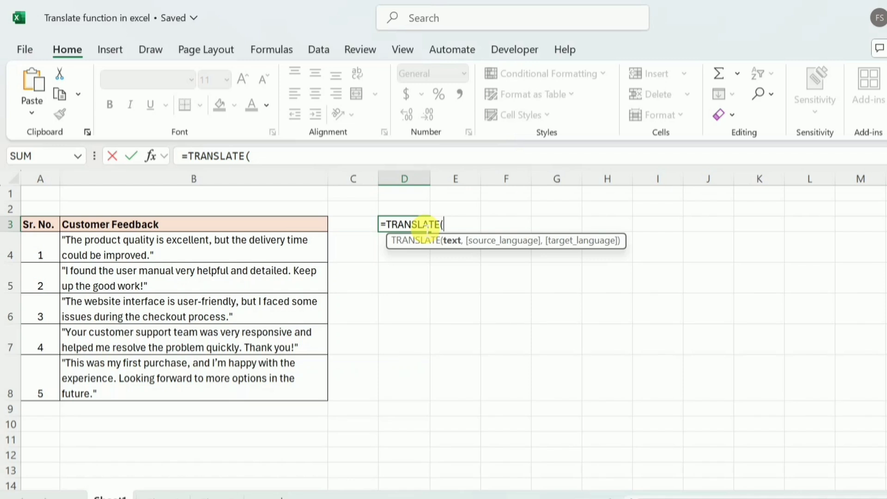
{"action": "left_click", "coordinate": [46, 225]}
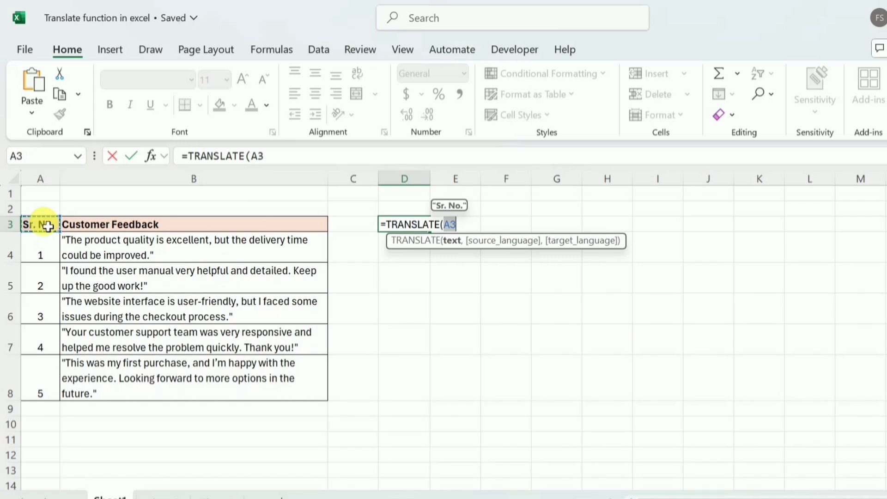
{"action": "key", "text": "shift+Right"}
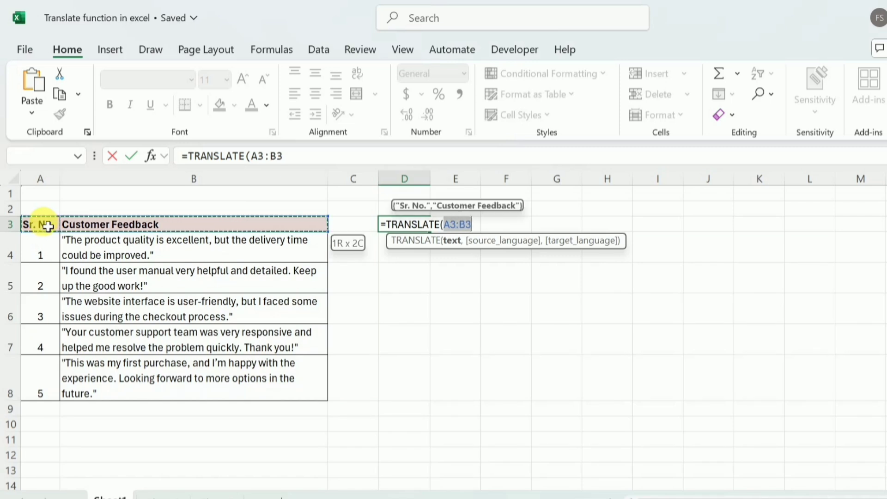
{"action": "key", "text": "shift+Down"}
{"action": "key", "text": "shift+Down"}
{"action": "key", "text": "shift+Down"}
{"action": "key", "text": "shift+Down"}
{"action": "key", "text": "shift+Down"}
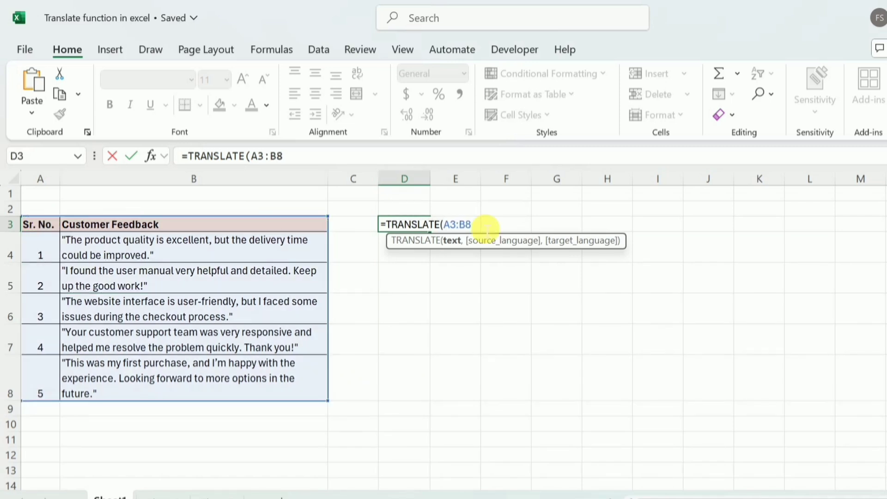
Step: Complete the D3 formula with source language "en" and target language "hi" to translate the feedback table
{"action": "type", "text": ","}
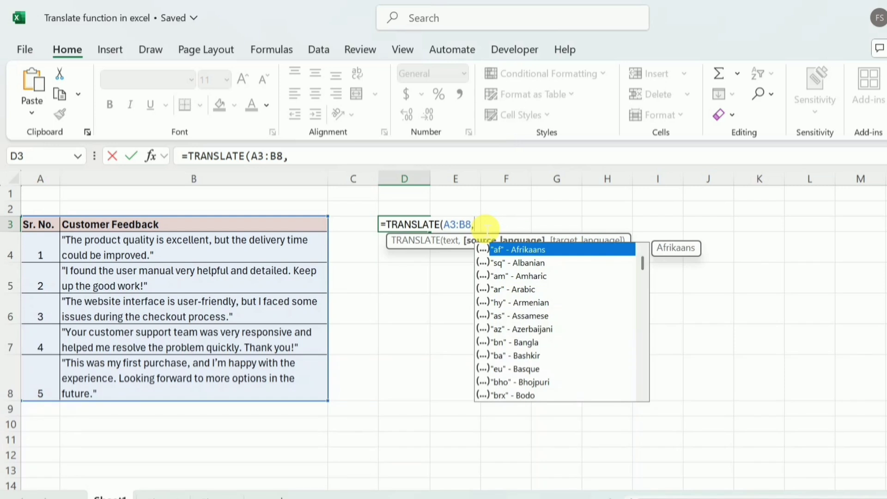
{"action": "type", "text": "\"en"}
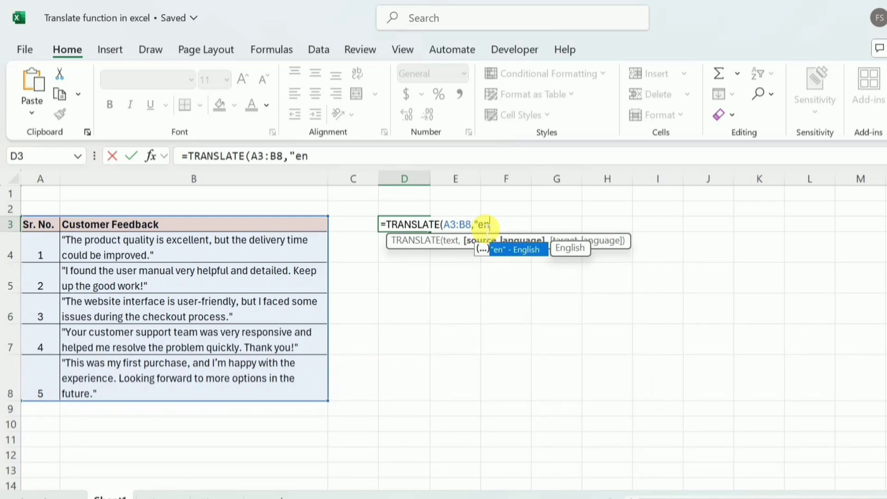
{"action": "type", "text": "\""}
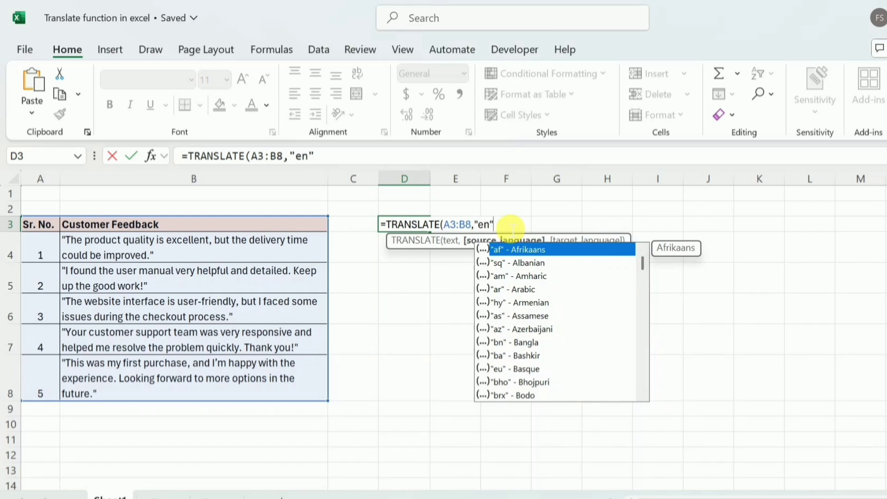
{"action": "type", "text": ","}
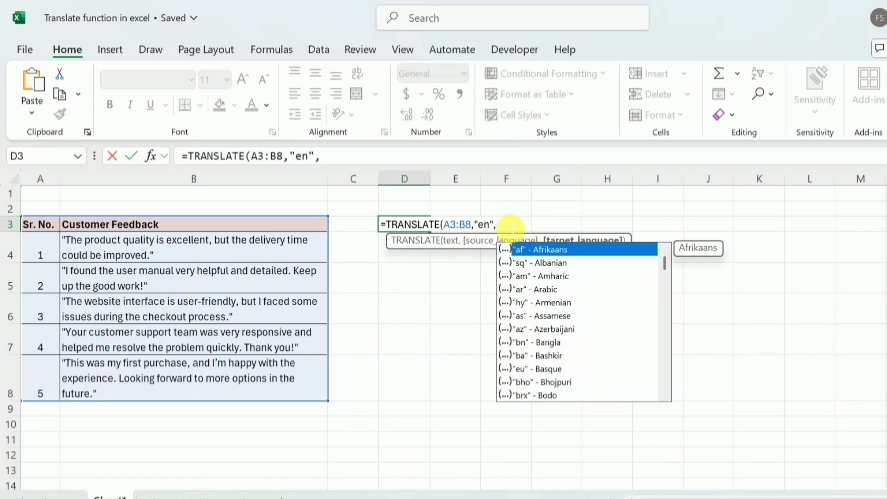
{"action": "type", "text": "\""}
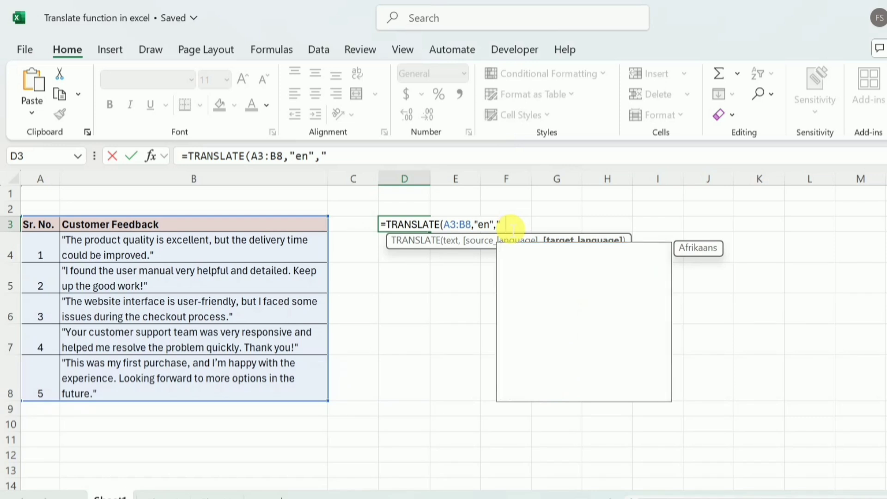
{"action": "type", "text": "hi\""}
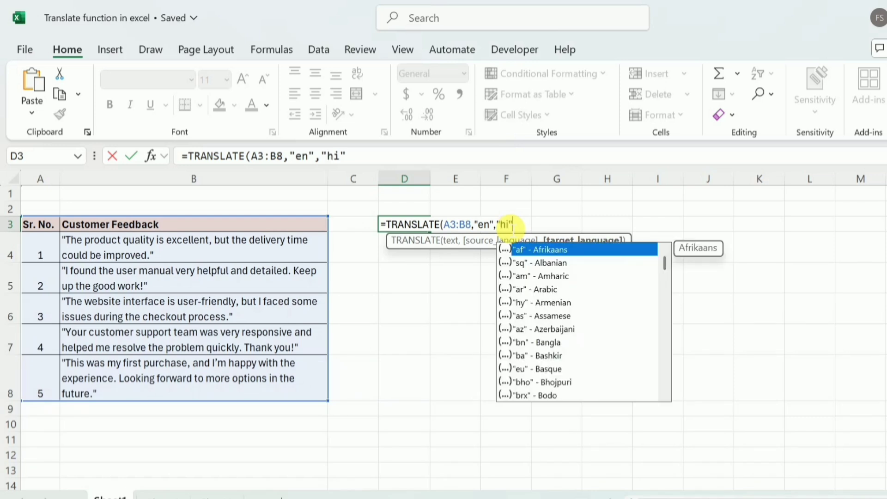
{"action": "type", "text": ")"}
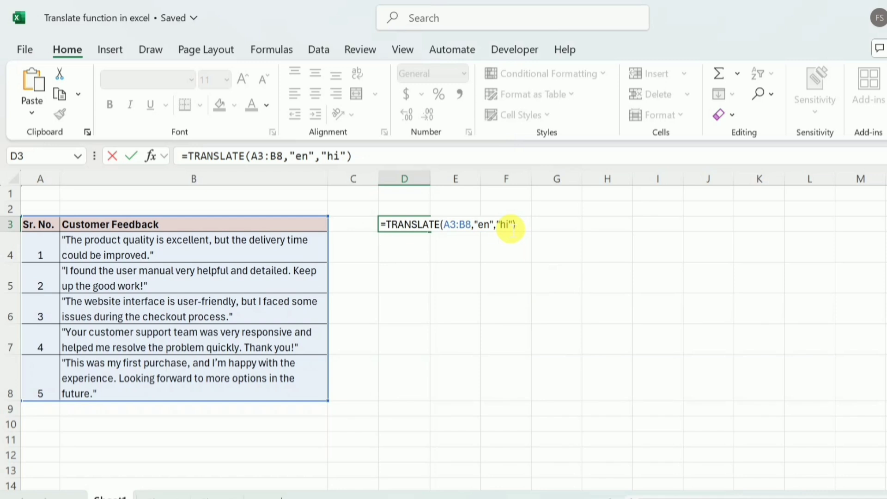
{"action": "key", "text": "Return"}
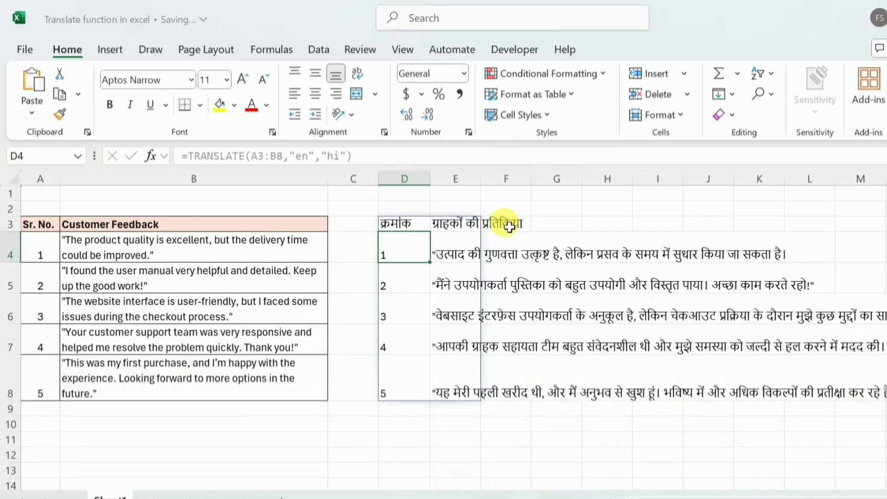
{"action": "left_click", "coordinate": [508, 225]}
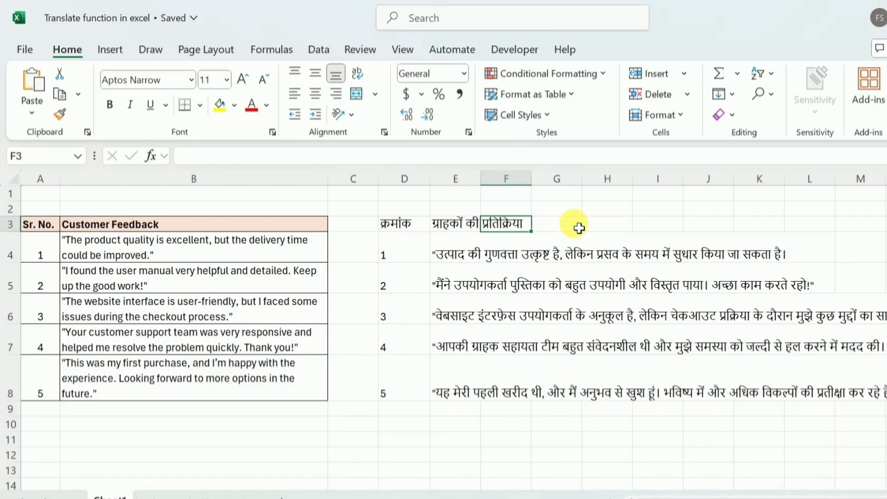
{"action": "left_click", "coordinate": [715, 214]}
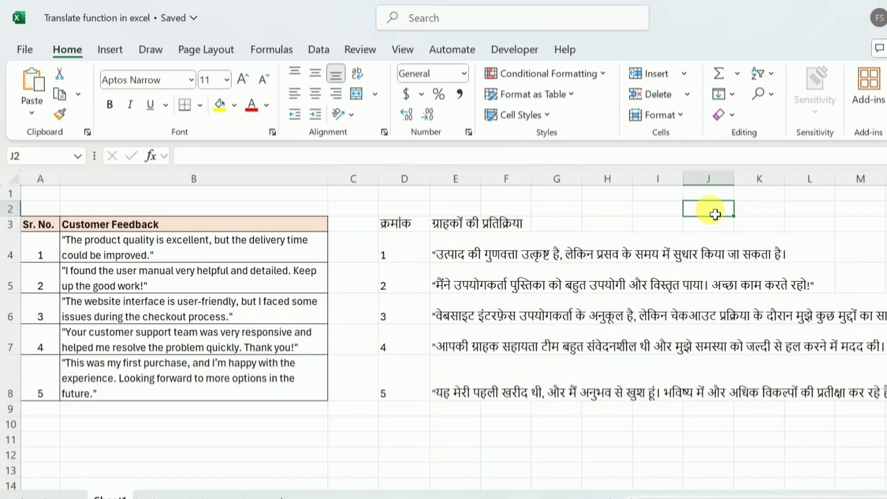
Step: Enter =DETECTLANGUAGE(E8) in cell F11 to identify the language of the last translated feedback
{"action": "left_click", "coordinate": [510, 446]}
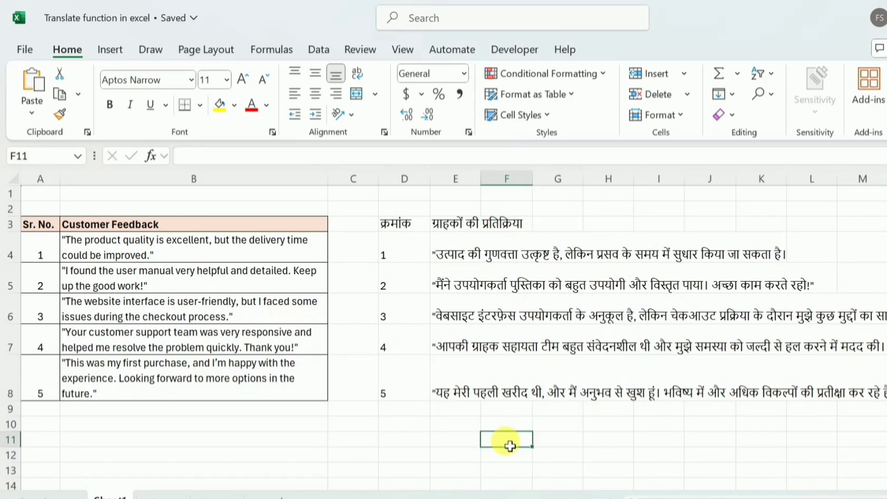
{"action": "type", "text": "="}
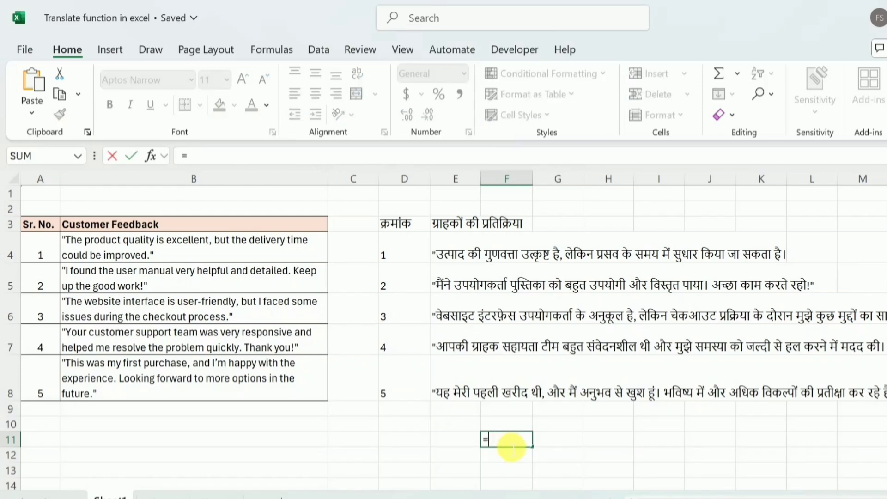
{"action": "type", "text": "de"}
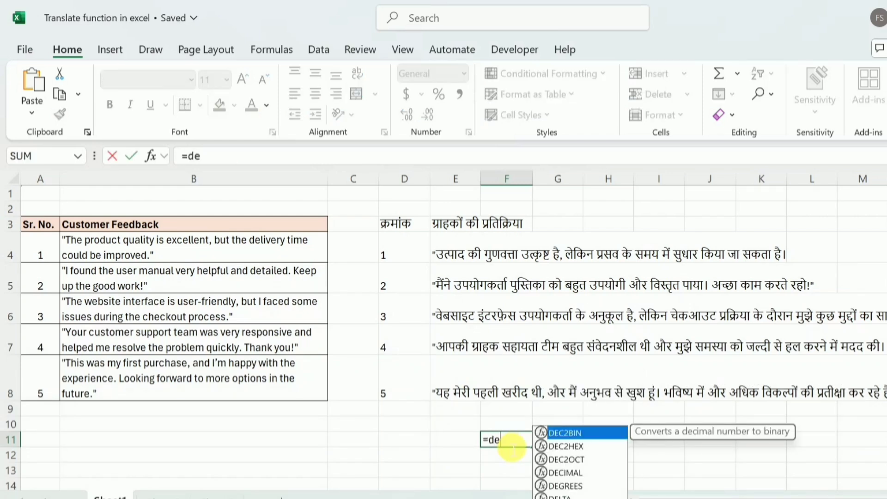
{"action": "type", "text": "tec"}
{"action": "key", "text": "Tab"}
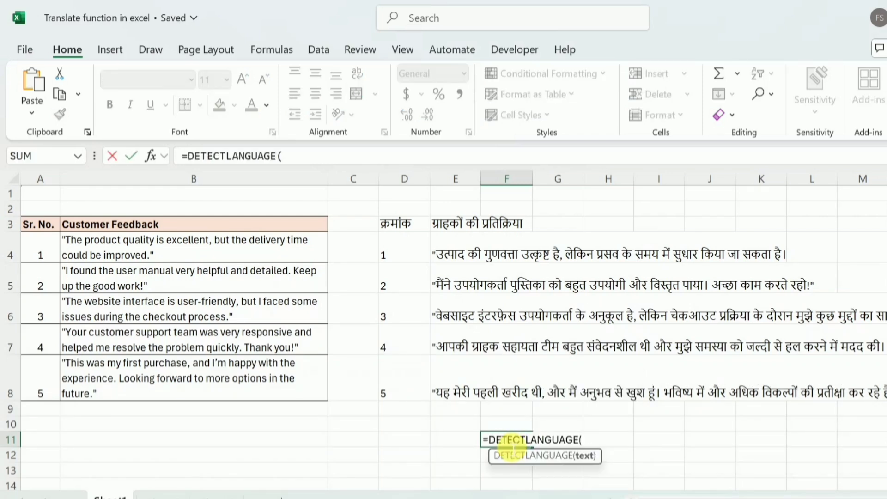
{"action": "left_click", "coordinate": [448, 396]}
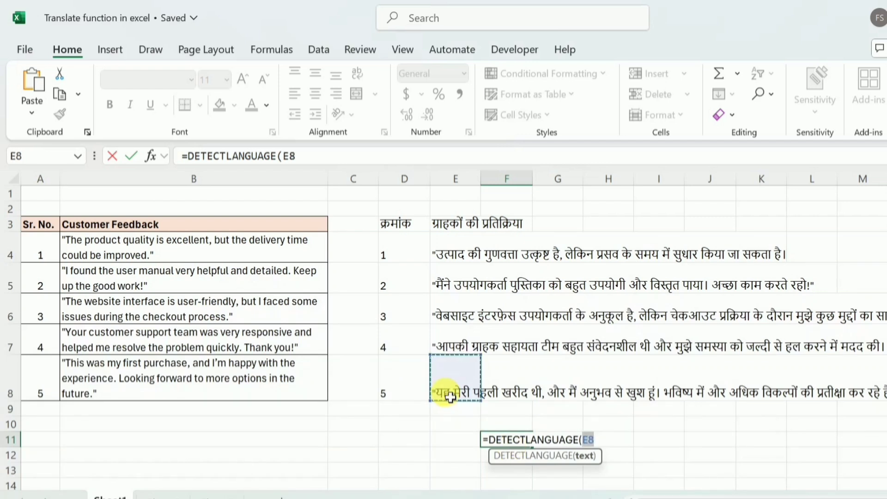
{"action": "type", "text": ")"}
{"action": "key", "text": "ctrl+Return"}
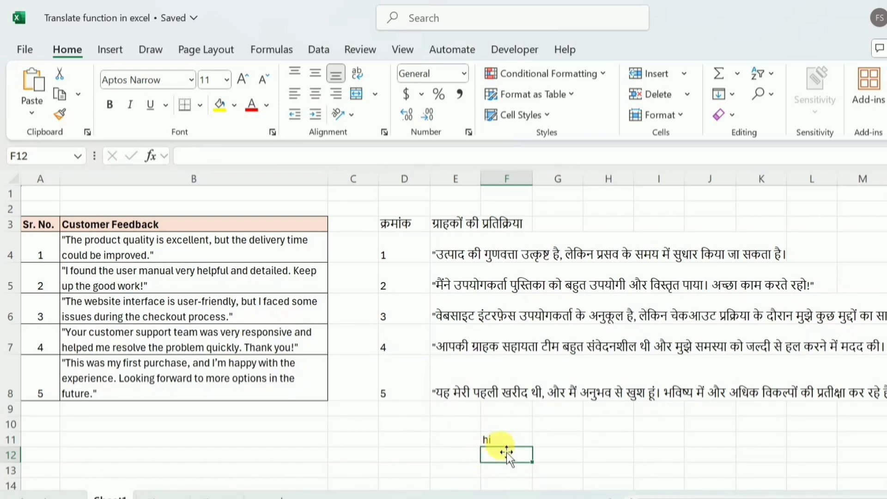
{"action": "left_click", "coordinate": [518, 443]}
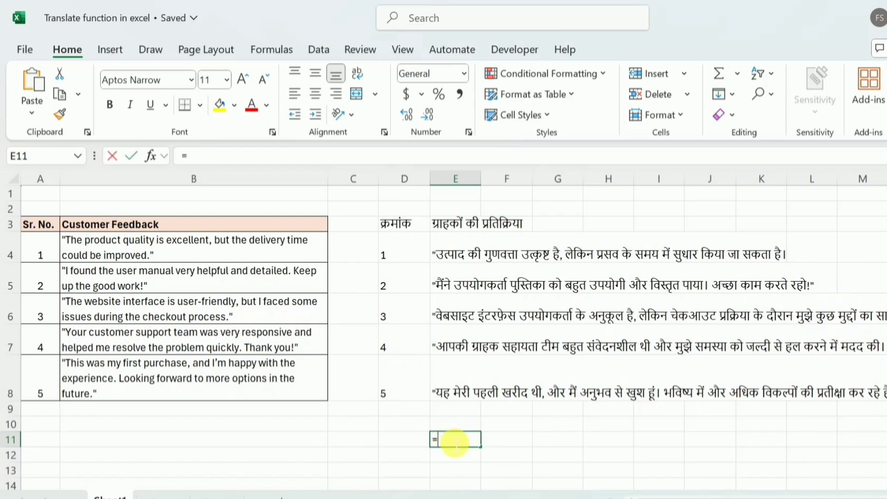
Step: Enter =TRANSLATE(E8) in cell E11 to translate the last Hindi feedback without specifying any languages
{"action": "type", "text": "=trans"}
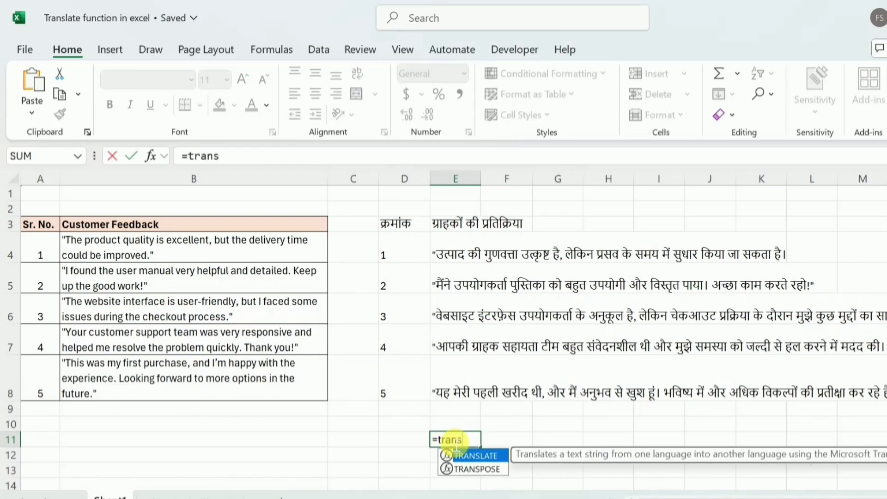
{"action": "key", "text": "Tab"}
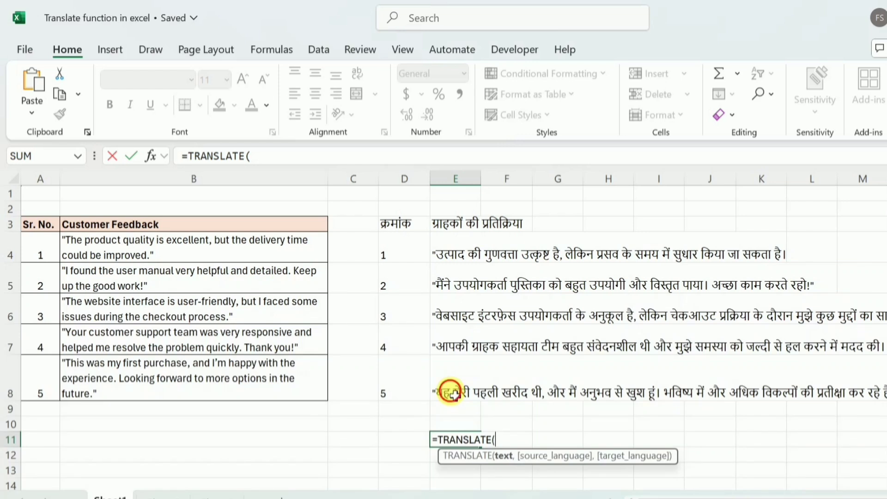
{"action": "left_click", "coordinate": [455, 395]}
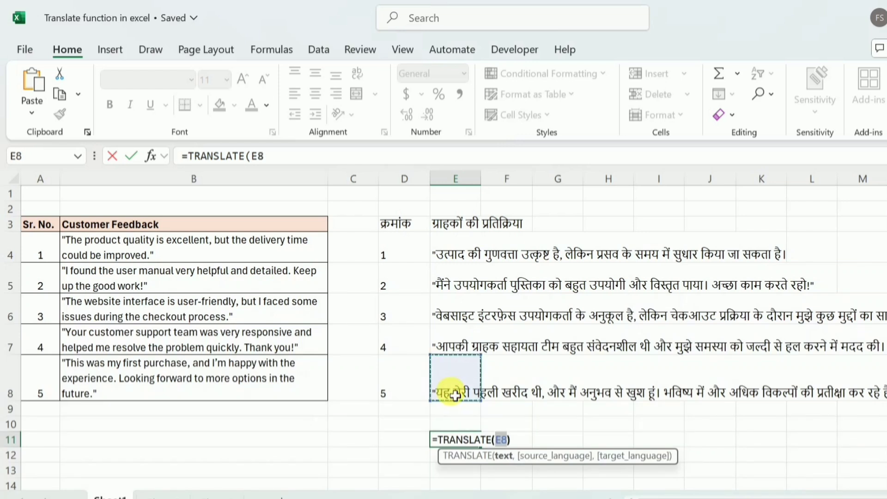
{"action": "type", "text": ")"}
{"action": "key", "text": "Return"}
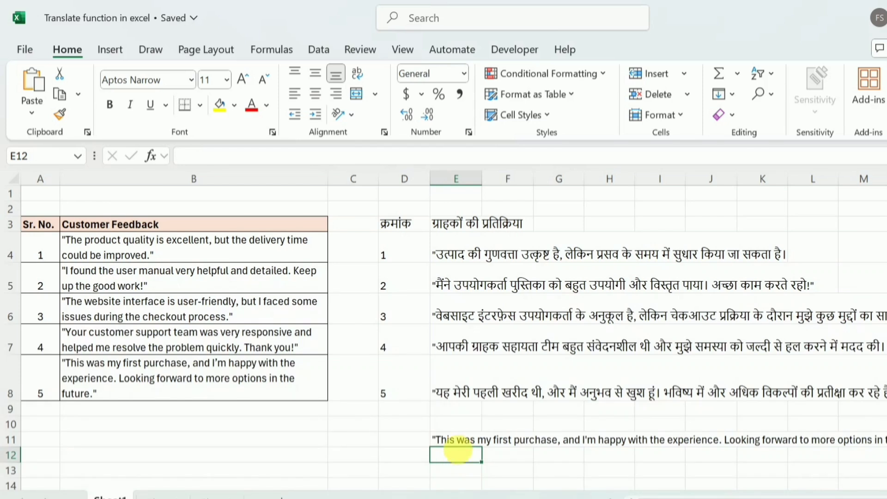
{"action": "left_click", "coordinate": [467, 446]}
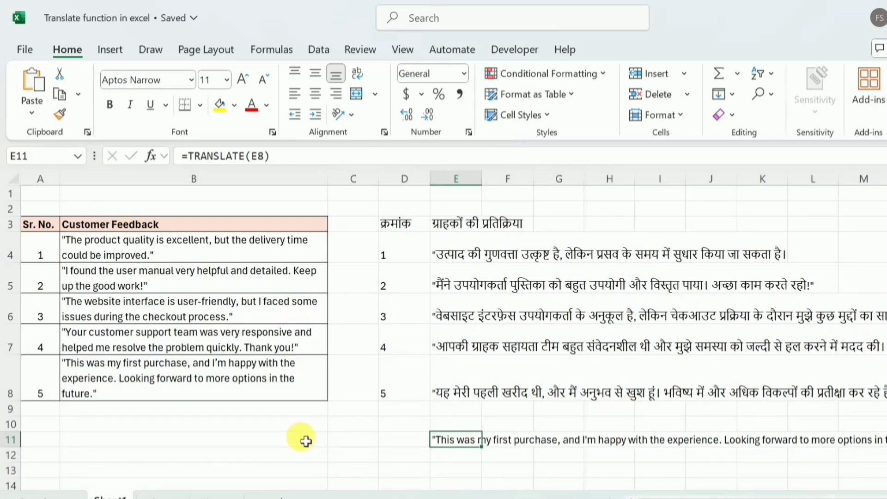
Step: On Sheet2, add a drop-down validation list with en,fr,hi,de to cell D1 beside Language and check its choices
{"action": "left_click", "coordinate": [164, 496]}
{"action": "left_click", "coordinate": [55, 250]}
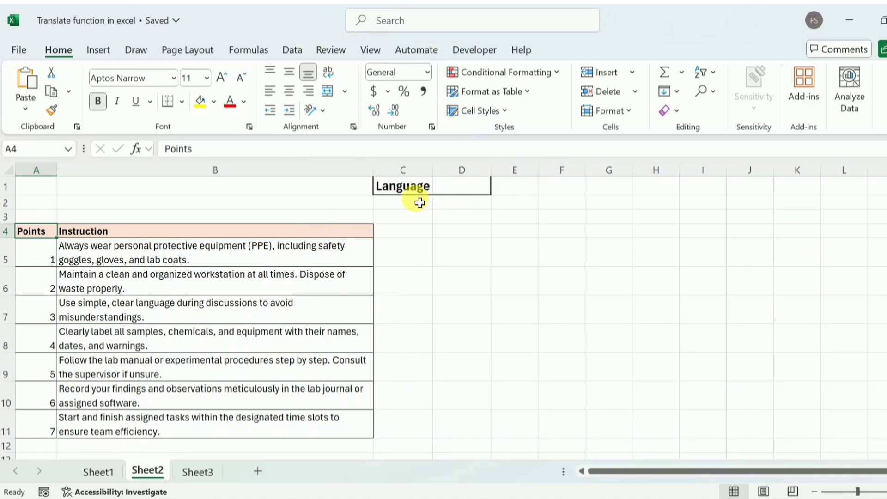
{"action": "left_click", "coordinate": [461, 195]}
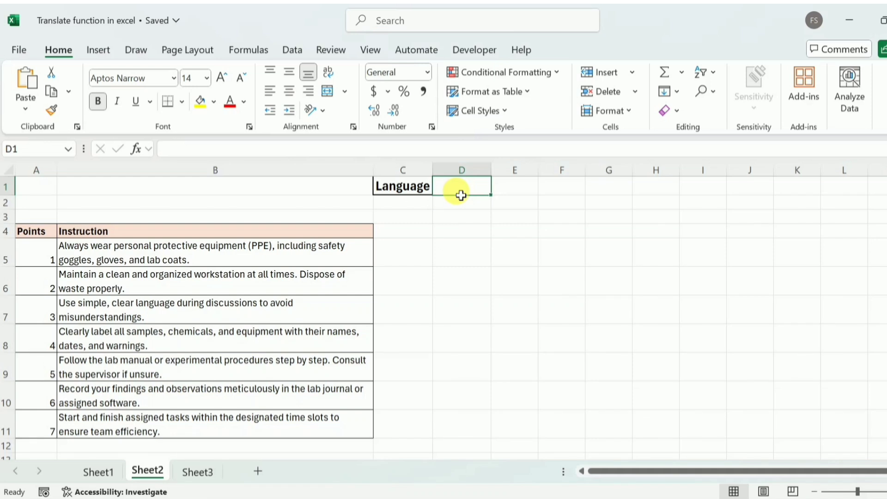
{"action": "left_click", "coordinate": [297, 49]}
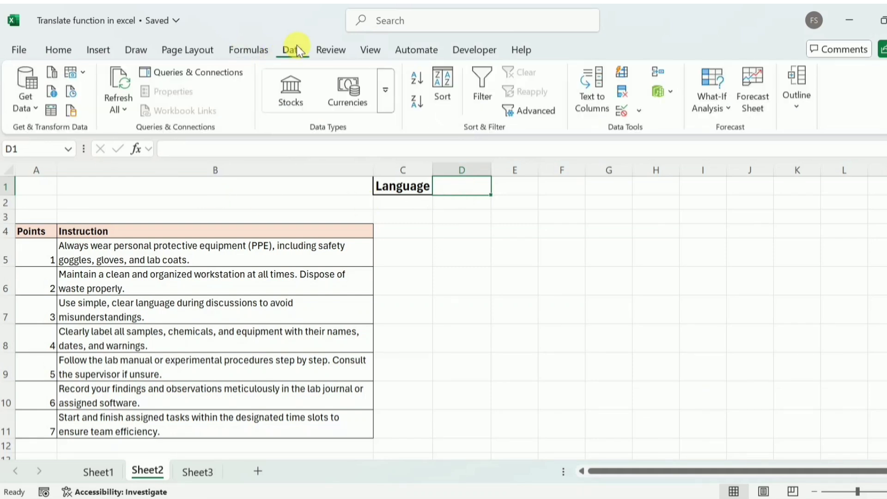
{"action": "left_click", "coordinate": [637, 112]}
{"action": "left_click", "coordinate": [644, 129]}
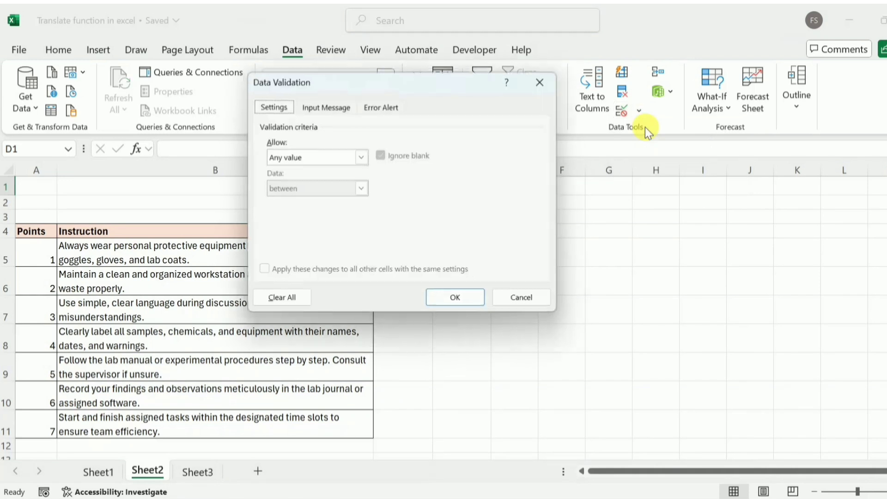
{"action": "left_click", "coordinate": [360, 157]}
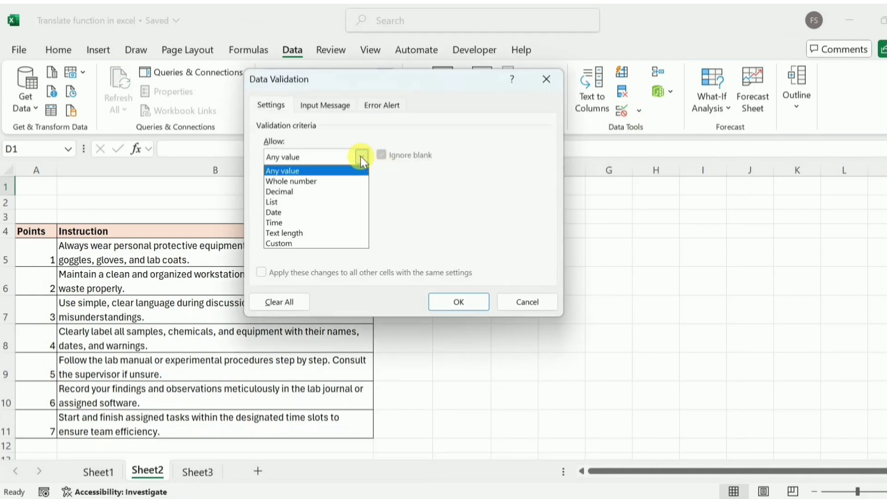
{"action": "left_click", "coordinate": [309, 203]}
{"action": "left_click", "coordinate": [310, 223]}
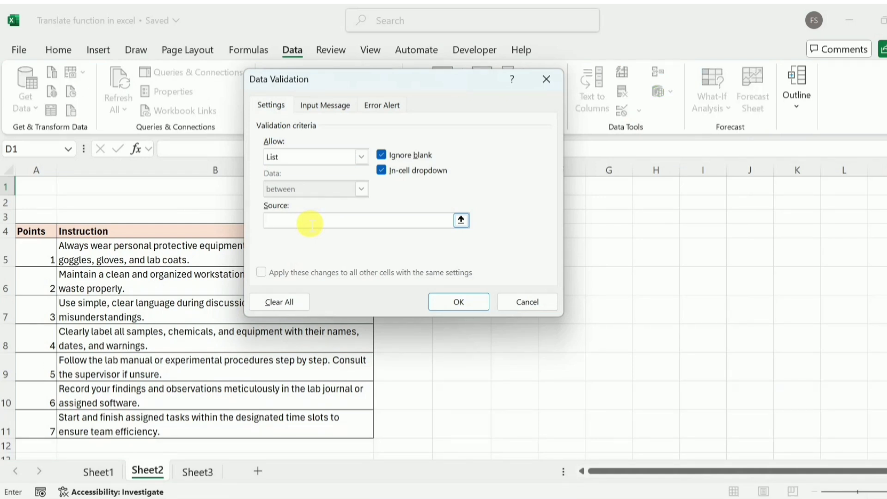
{"action": "type", "text": "en,fr,hi,de"}
{"action": "left_click", "coordinate": [455, 301]}
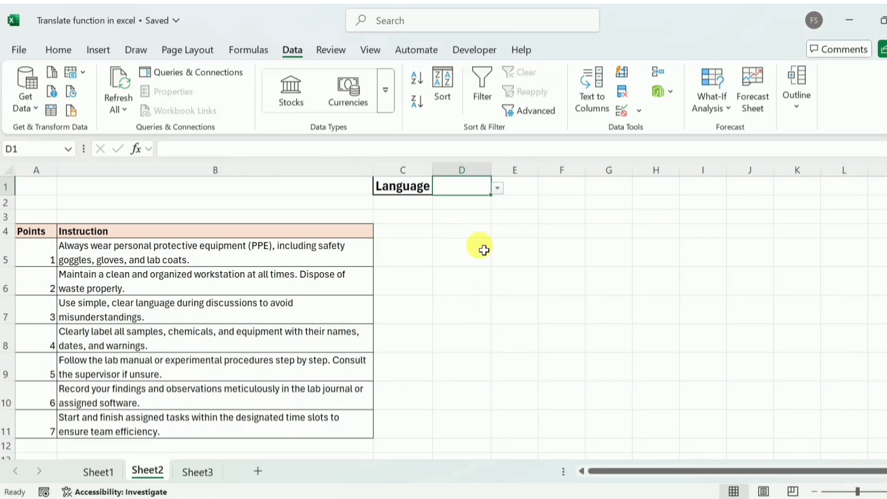
{"action": "left_click", "coordinate": [497, 188]}
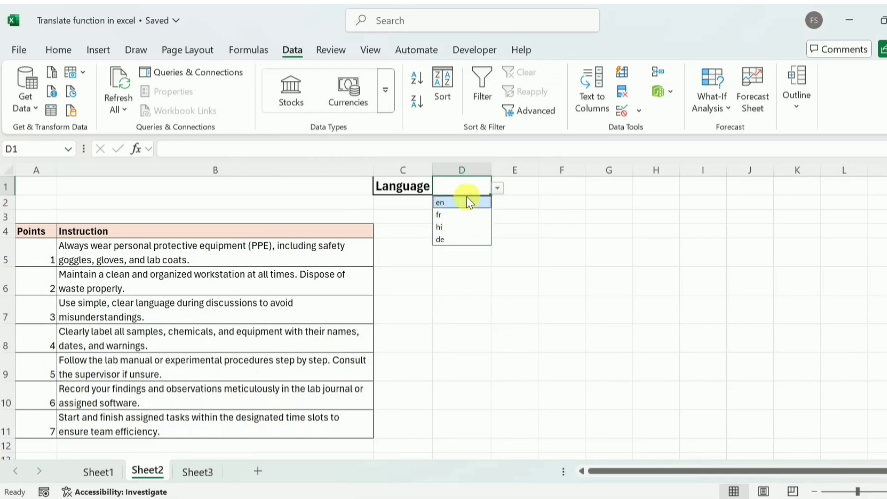
{"action": "left_click", "coordinate": [496, 187]}
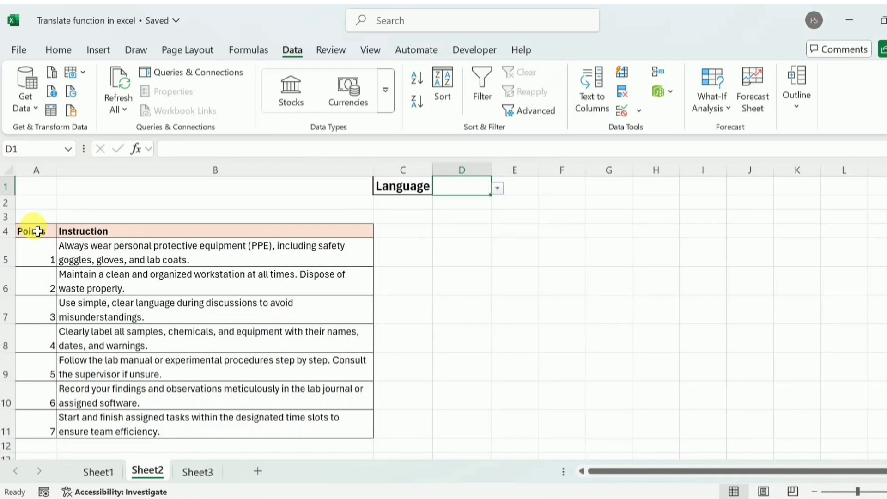
Step: Copy the instruction table A4:B11 and paste it as values only starting at cell F4
{"action": "left_click_drag", "start_coordinate": [38, 231], "coordinate": [142, 439]}
{"action": "key", "text": "ctrl+c"}
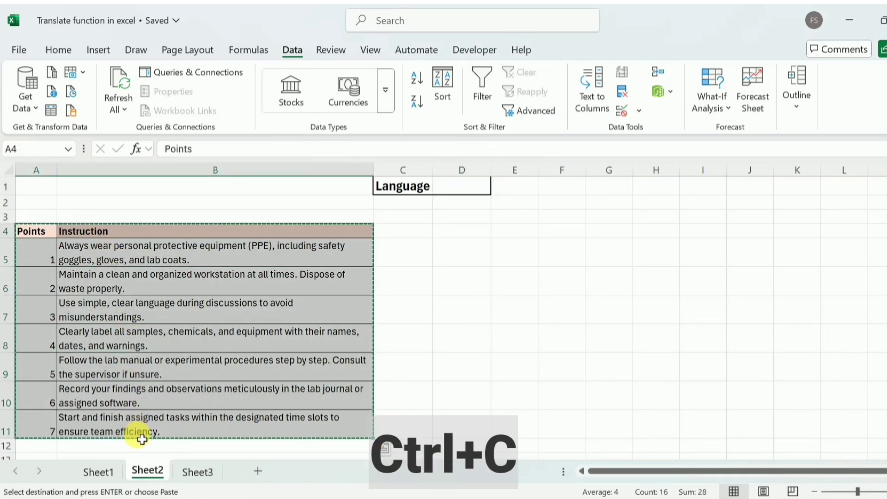
{"action": "left_click", "coordinate": [566, 235]}
{"action": "key", "text": "ctrl+v"}
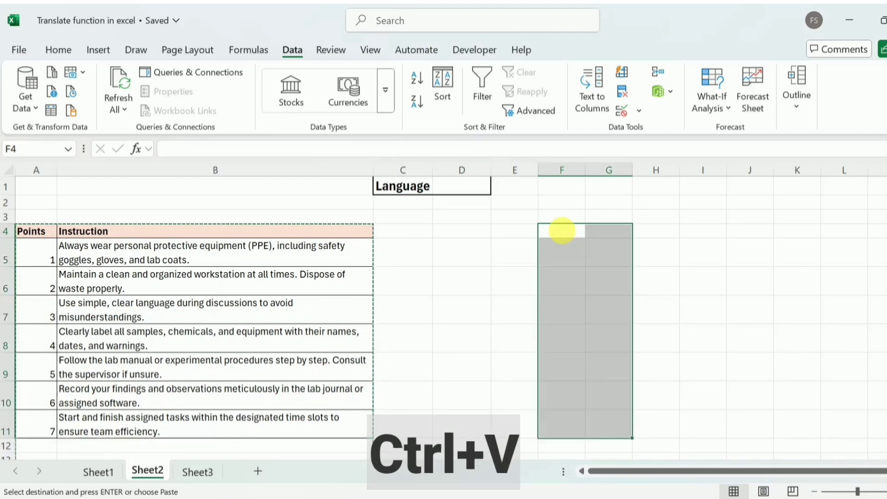
{"action": "left_click", "coordinate": [664, 450]}
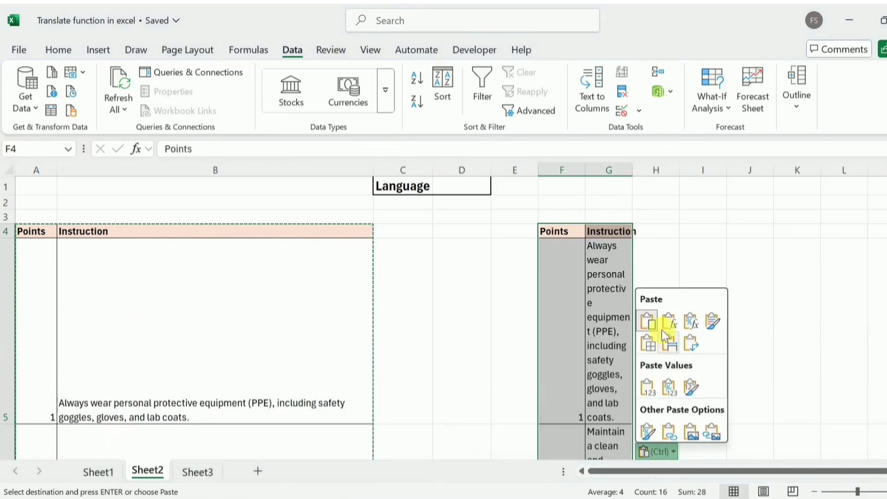
{"action": "left_click", "coordinate": [648, 390]}
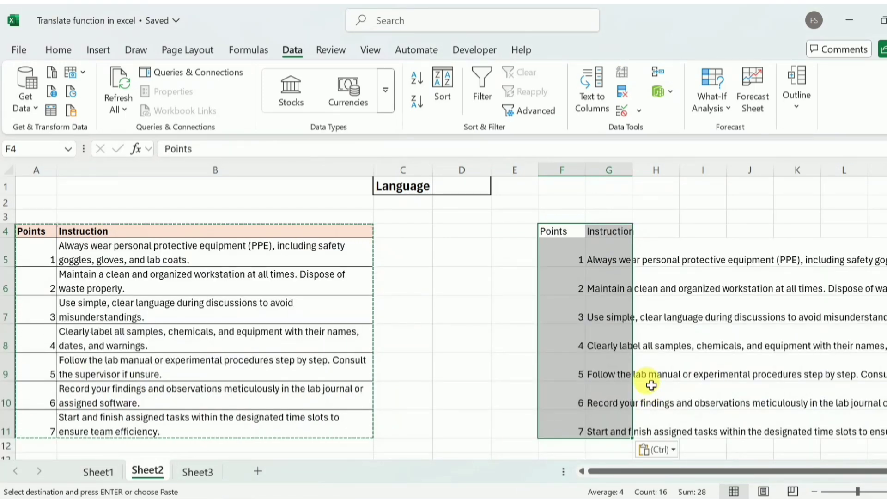
{"action": "left_click", "coordinate": [573, 238]}
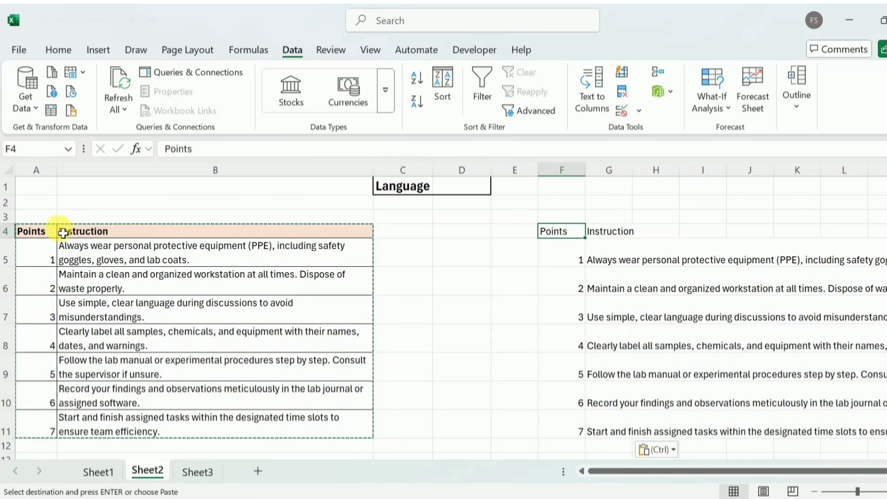
Step: Replace the header text in cell A4 with the start of a TRANSLATE formula using F4 as its text argument
{"action": "left_click", "coordinate": [50, 232]}
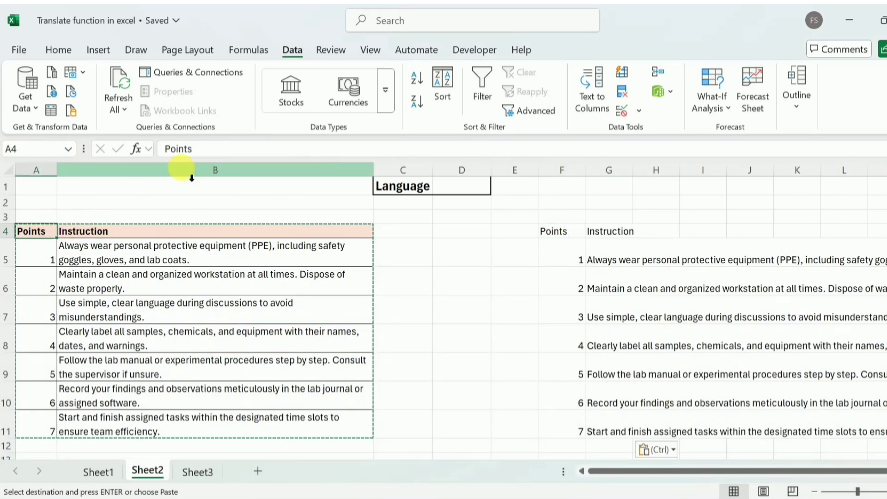
{"action": "left_click", "coordinate": [210, 149]}
{"action": "key", "text": "BackSpace"}
{"action": "key", "text": "BackSpace"}
{"action": "key", "text": "BackSpace"}
{"action": "key", "text": "BackSpace"}
{"action": "key", "text": "BackSpace"}
{"action": "key", "text": "BackSpace"}
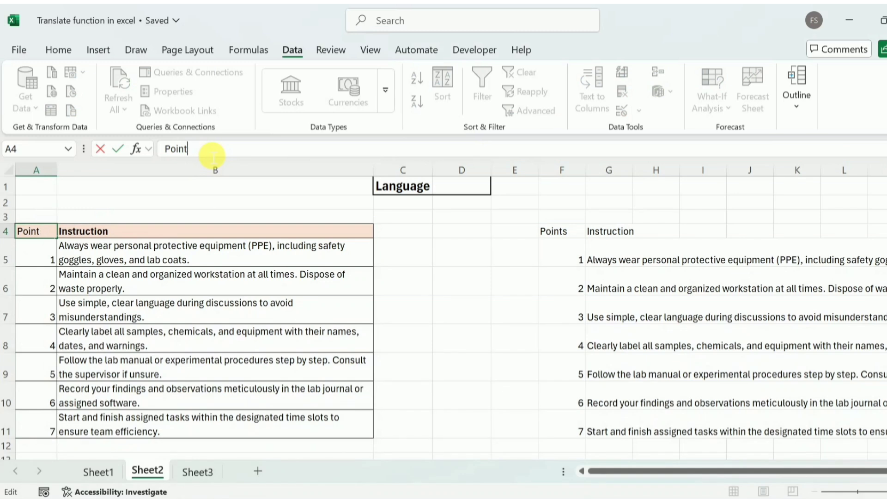
{"action": "type", "text": "="}
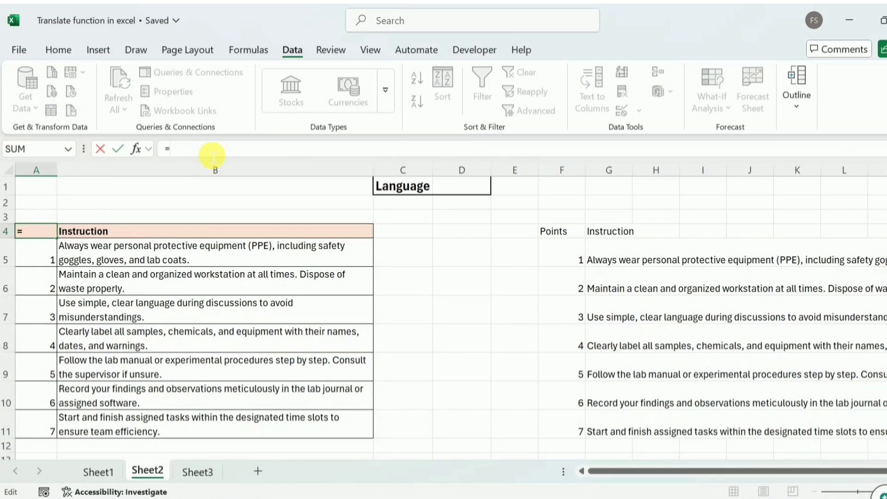
{"action": "type", "text": "translate"}
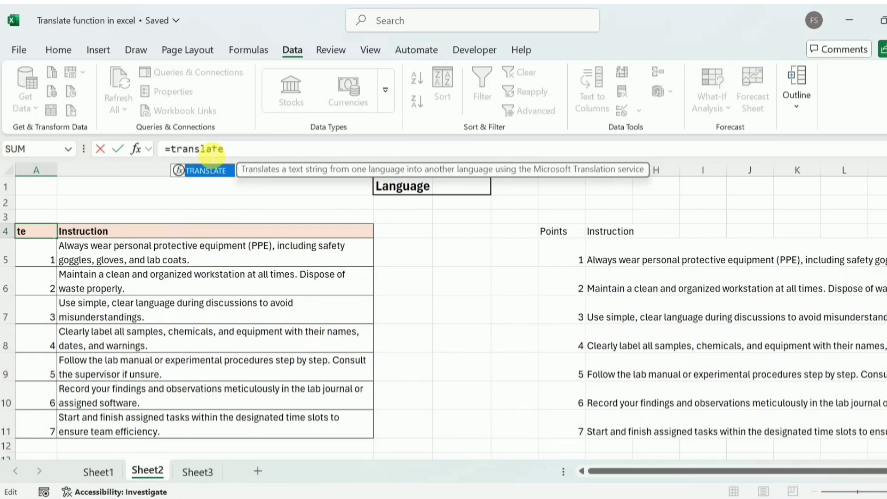
{"action": "key", "text": "Tab"}
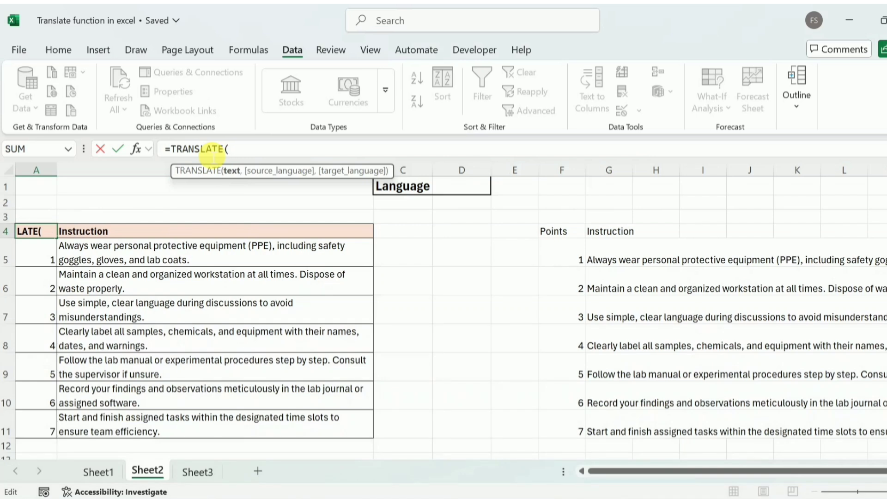
{"action": "left_click", "coordinate": [564, 237]}
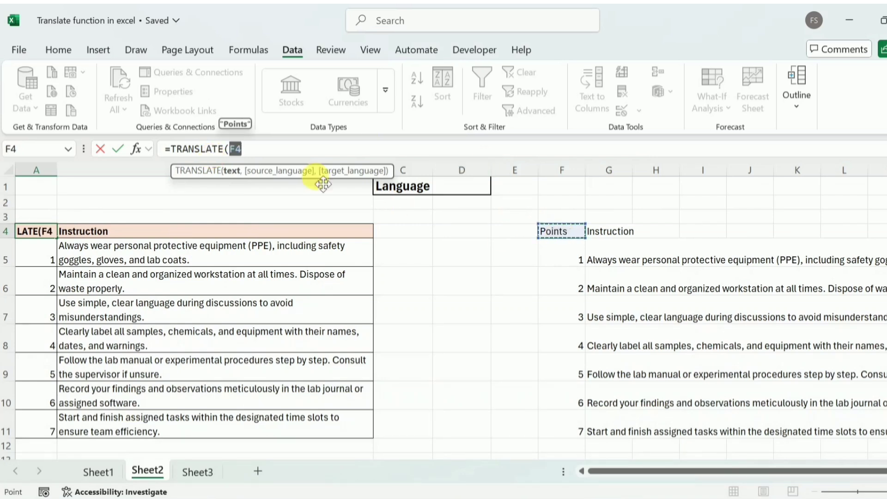
Step: Complete the A4 formula with source language "en" and the absolute reference $D$1 as target language
{"action": "type", "text": ","}
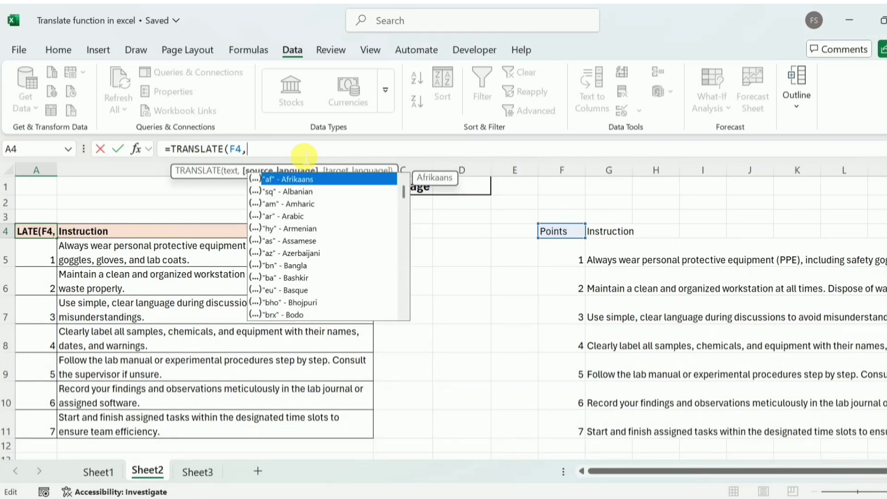
{"action": "type", "text": "\"en\""}
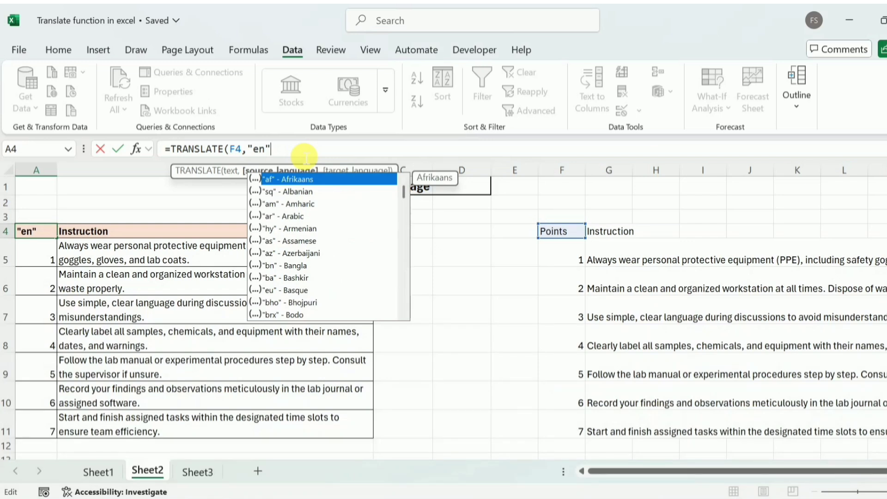
{"action": "type", "text": ","}
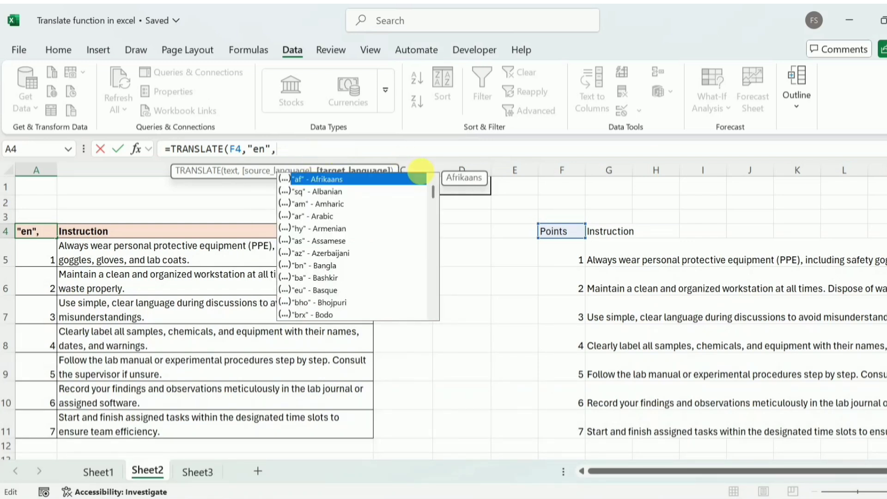
{"action": "left_click", "coordinate": [461, 193]}
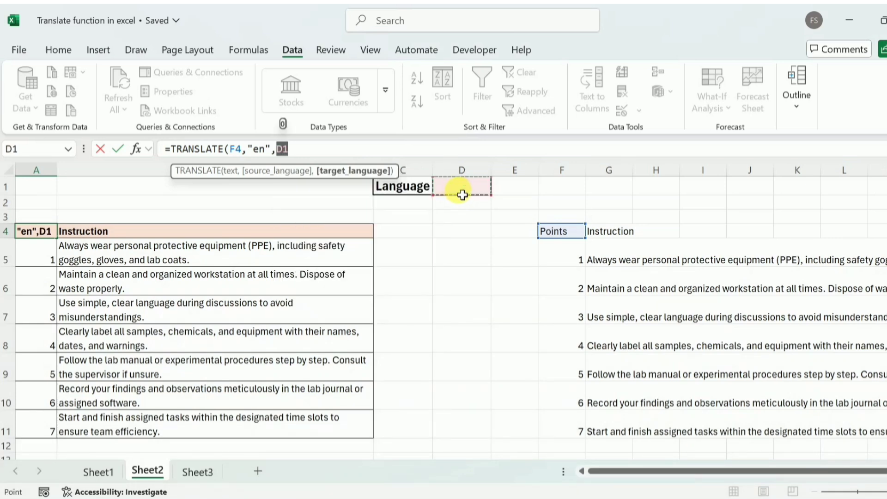
{"action": "left_click", "coordinate": [324, 154]}
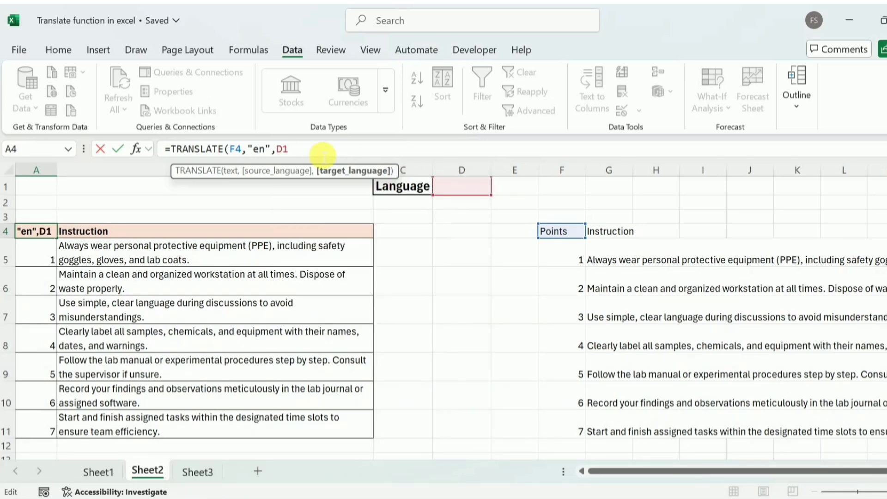
{"action": "key", "text": "F4"}
{"action": "type", "text": ")"}
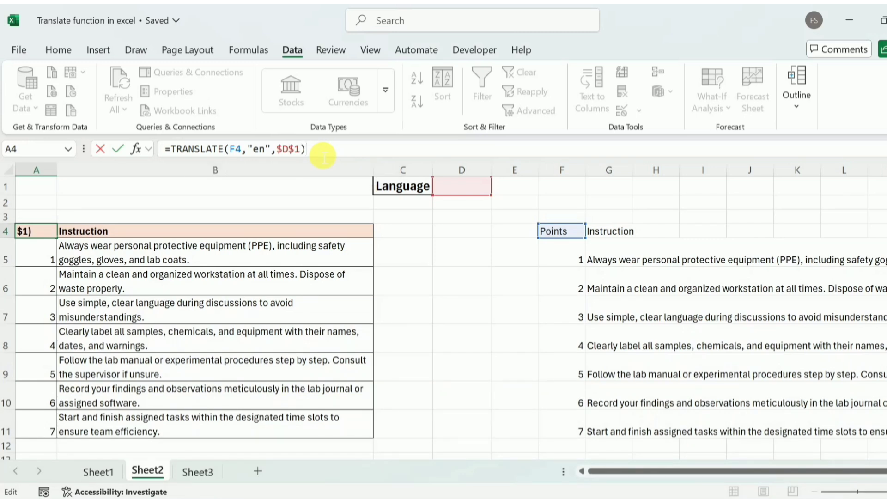
{"action": "key", "text": "Return"}
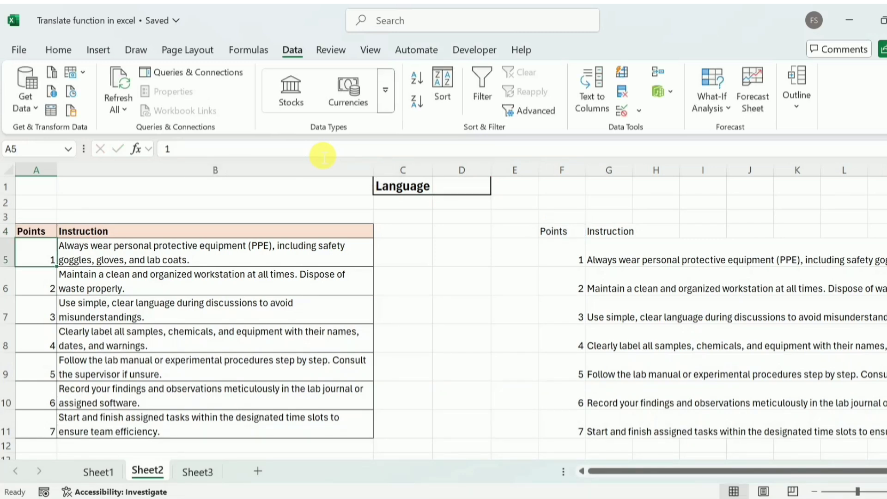
Step: Choose hi as the language in cell D1
{"action": "left_click", "coordinate": [475, 190]}
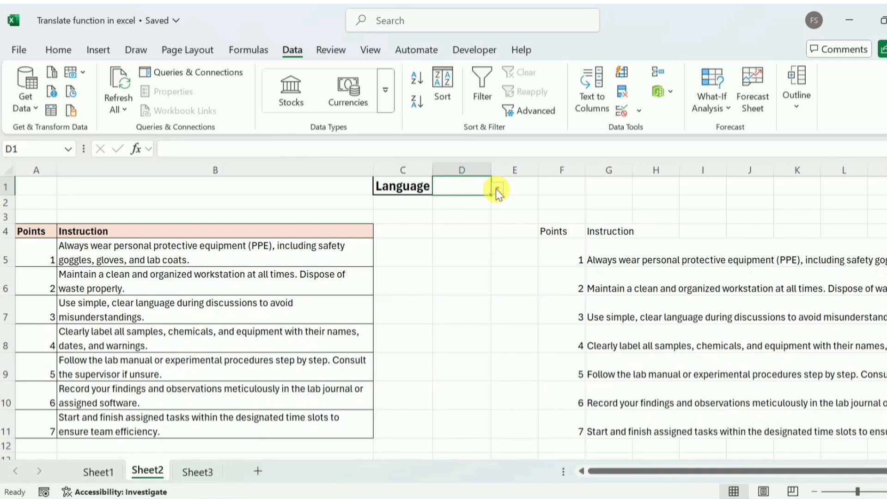
{"action": "left_click", "coordinate": [497, 188]}
{"action": "left_click", "coordinate": [446, 226]}
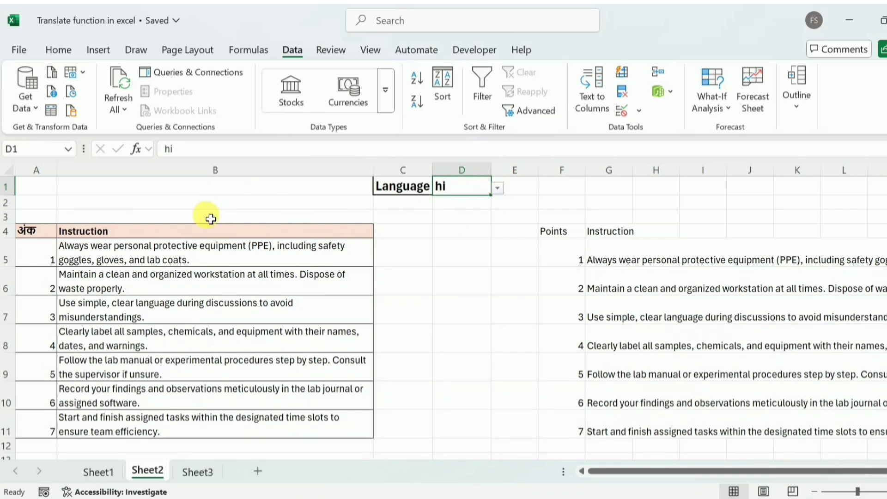
Step: Fill the TRANSLATE formula from A4 down through A11 and across into column B to cover the whole instruction table
{"action": "left_click", "coordinate": [49, 237]}
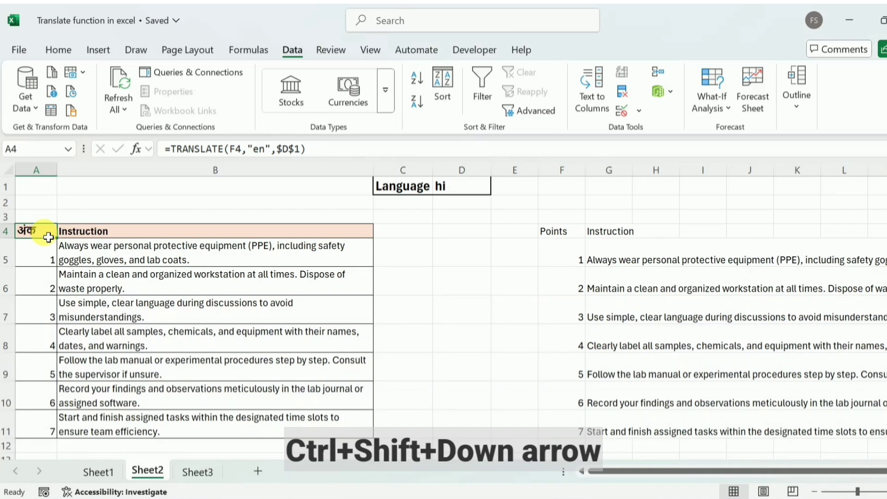
{"action": "key", "text": "ctrl+shift+Down"}
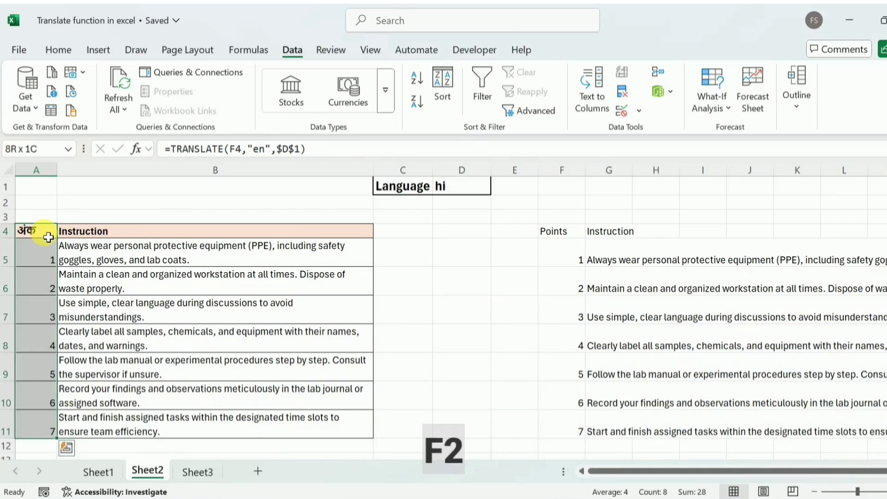
{"action": "key", "text": "F2"}
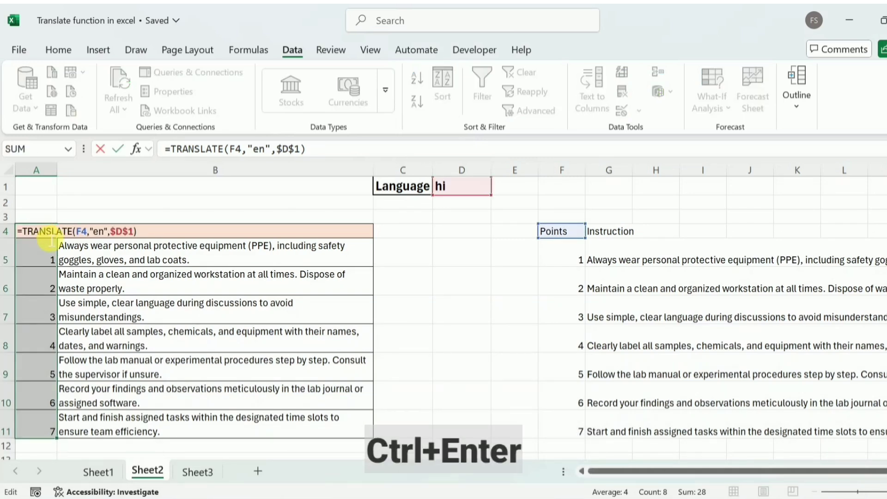
{"action": "key", "text": "ctrl+Return"}
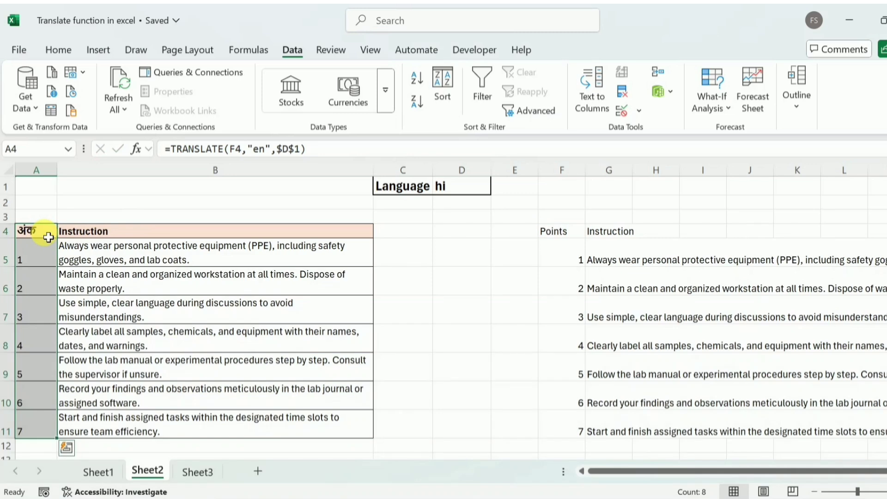
{"action": "left_click_drag", "start_coordinate": [57, 438], "coordinate": [270, 428]}
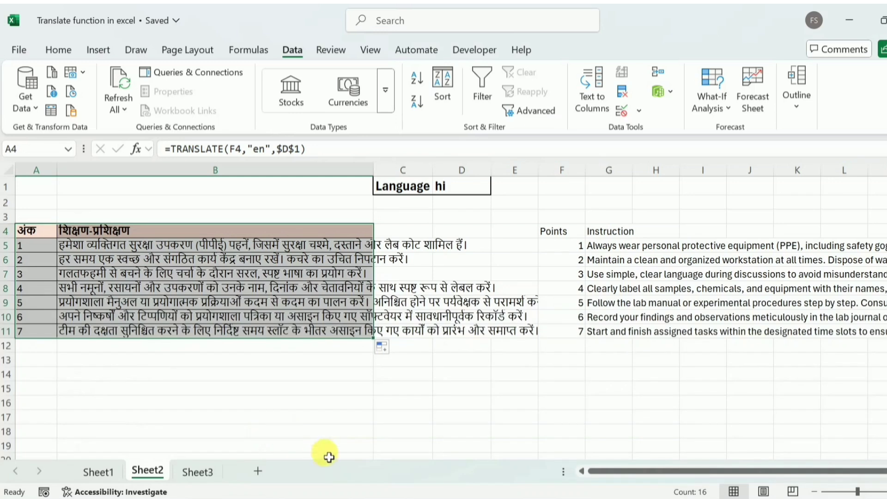
{"action": "left_click", "coordinate": [471, 397]}
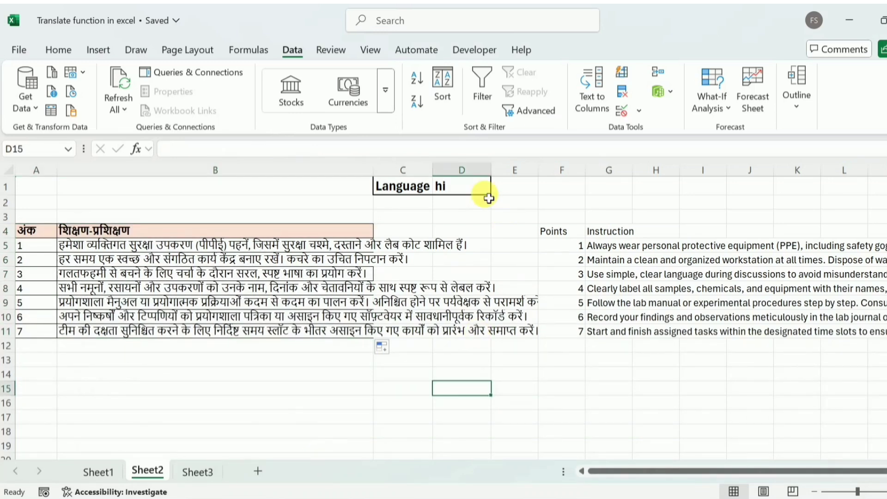
Step: Switch the translation language in cell D1 to fr, followed by de
{"action": "left_click", "coordinate": [478, 187]}
{"action": "left_click", "coordinate": [495, 188]}
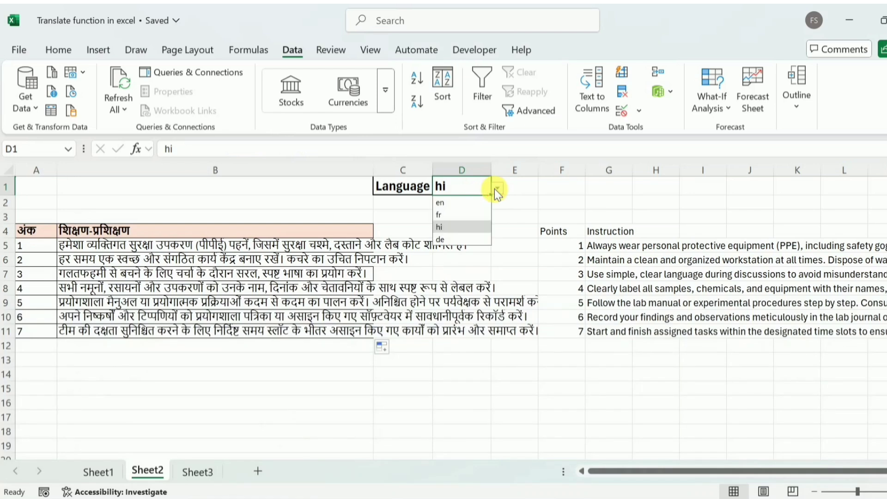
{"action": "left_click", "coordinate": [451, 215]}
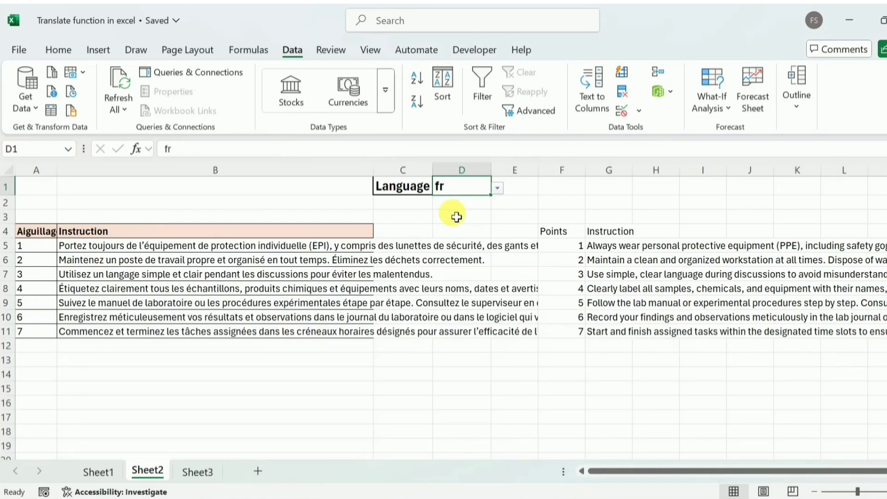
{"action": "left_click", "coordinate": [497, 188]}
{"action": "left_click", "coordinate": [459, 241]}
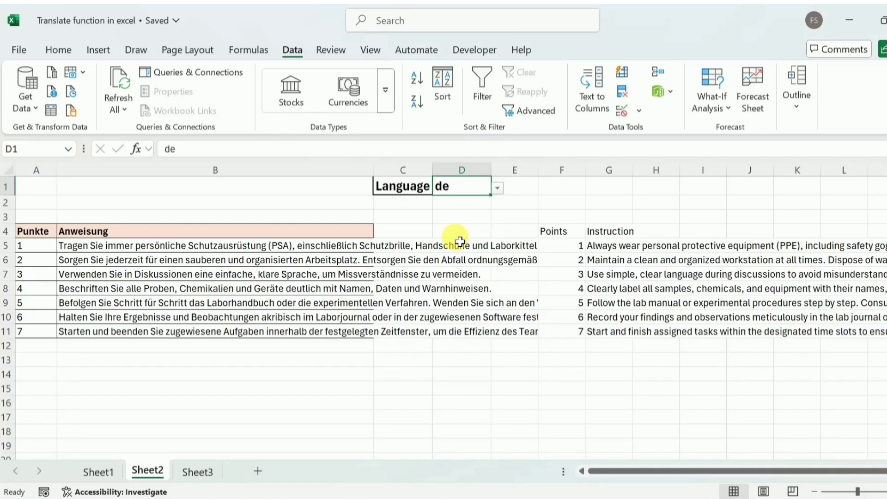
Step: Hide all columns from F through the last column of the sheet
{"action": "left_click", "coordinate": [579, 190]}
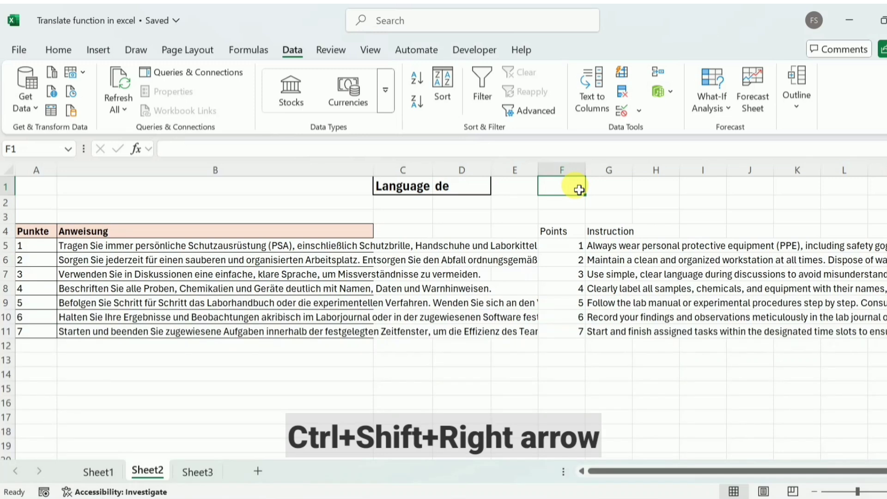
{"action": "key", "text": "ctrl+shift+Right"}
{"action": "key", "text": "ctrl+shift+Down"}
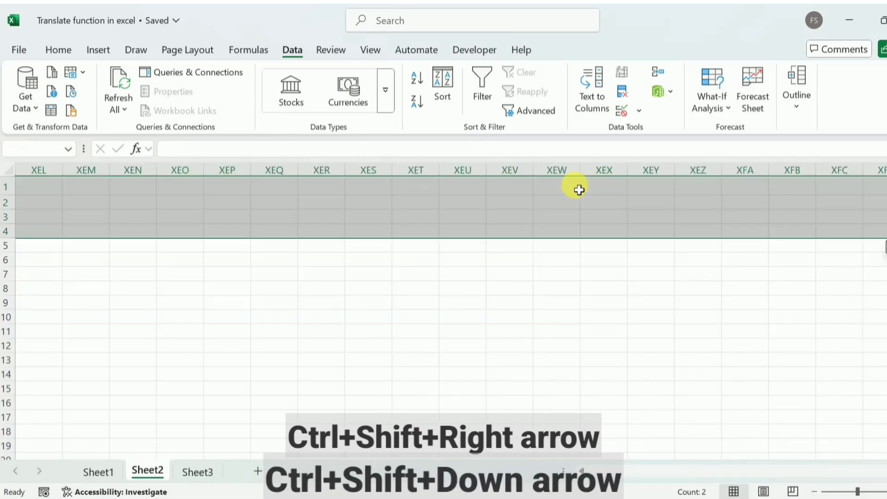
{"action": "key", "text": "ctrl+shift+Down"}
{"action": "right_click", "coordinate": [452, 194]}
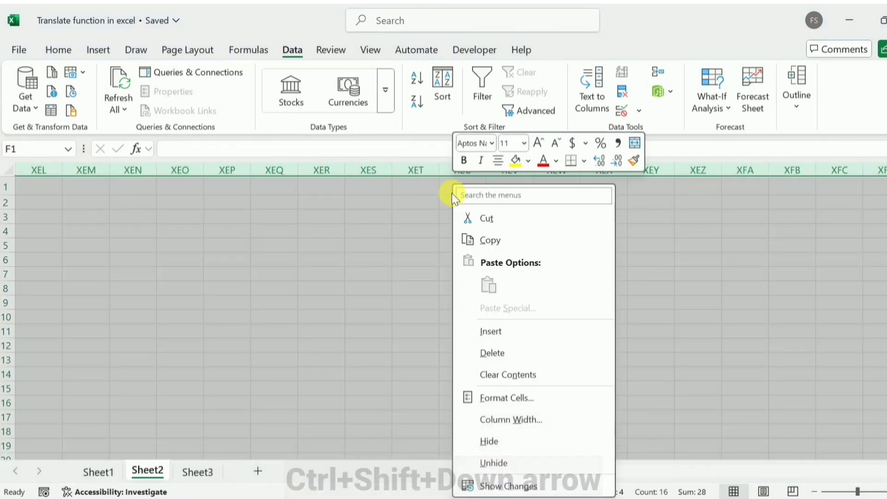
{"action": "left_click", "coordinate": [494, 442]}
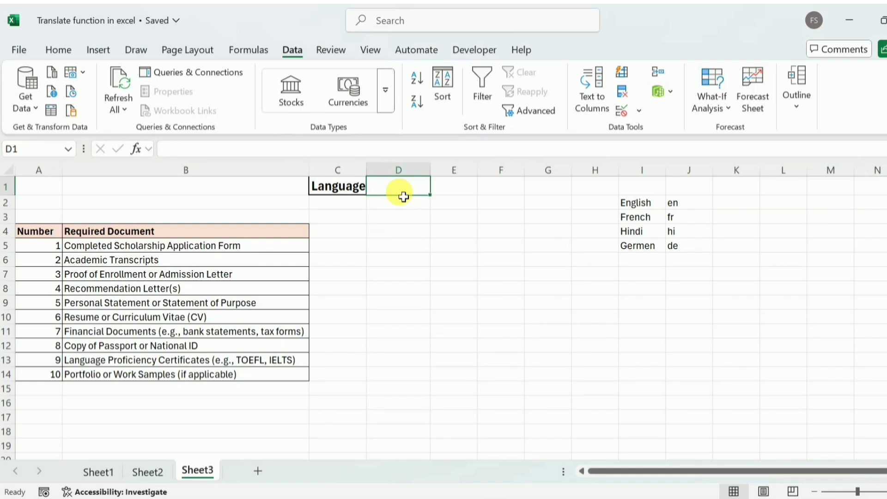
Step: Add list data validation to cell D1 on Sheet3 with source =$I$2:$I$5 and check its drop-down choices
{"action": "left_click", "coordinate": [627, 119]}
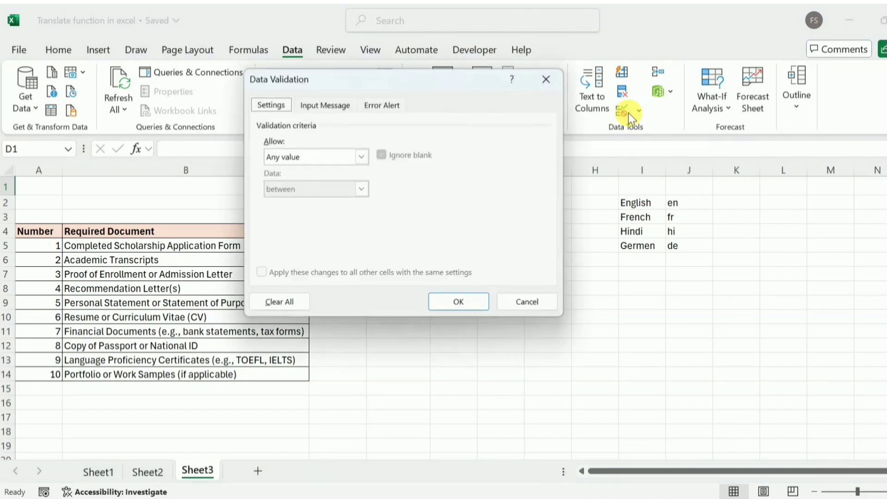
{"action": "left_click", "coordinate": [362, 157]}
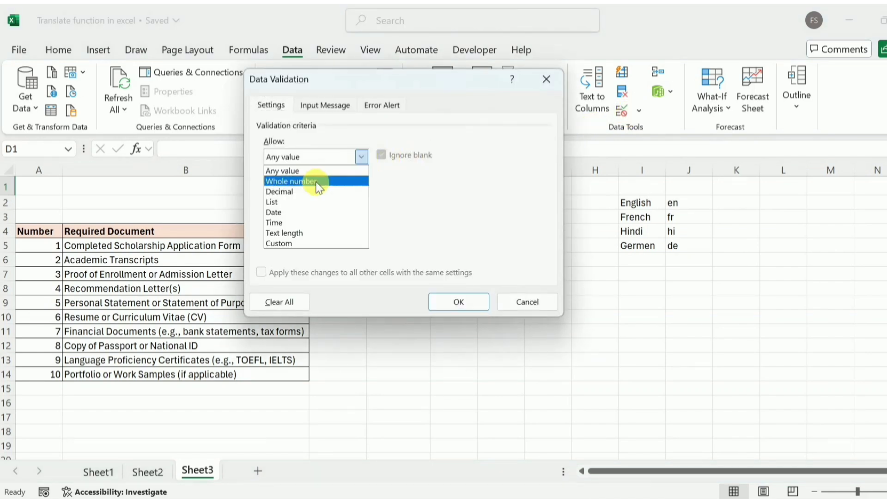
{"action": "left_click", "coordinate": [294, 200]}
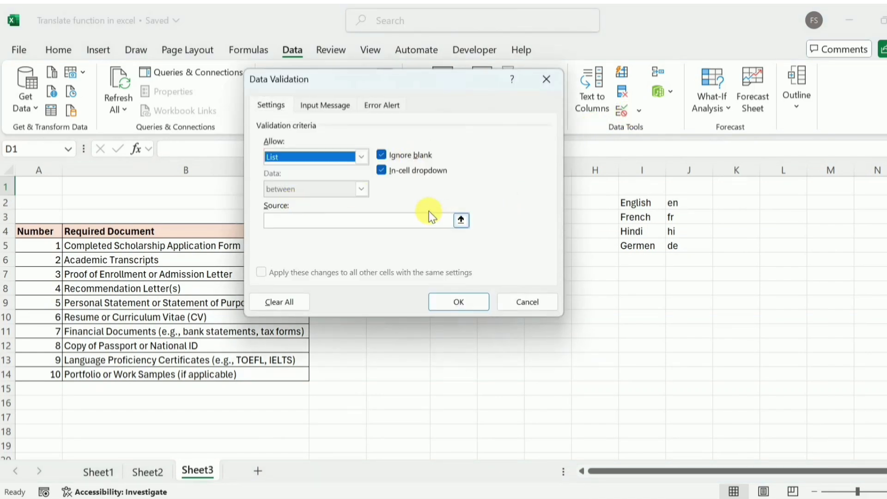
{"action": "left_click", "coordinate": [405, 229]}
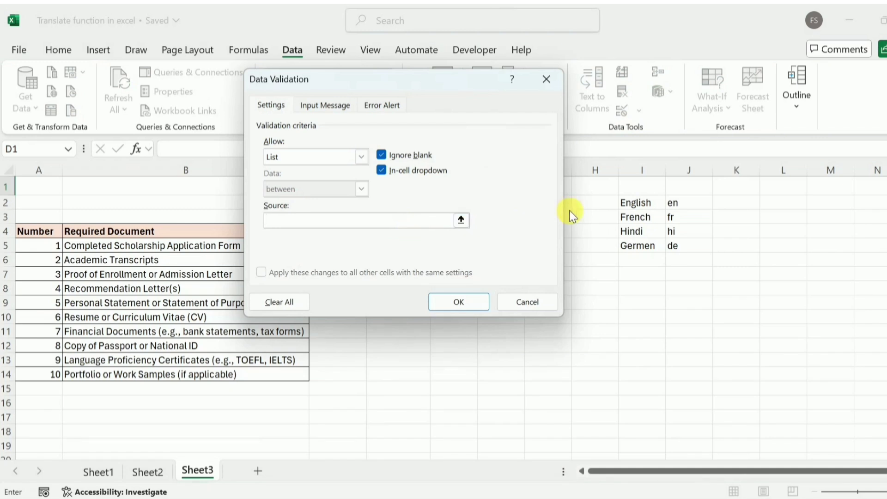
{"action": "left_click_drag", "start_coordinate": [625, 206], "coordinate": [631, 247]}
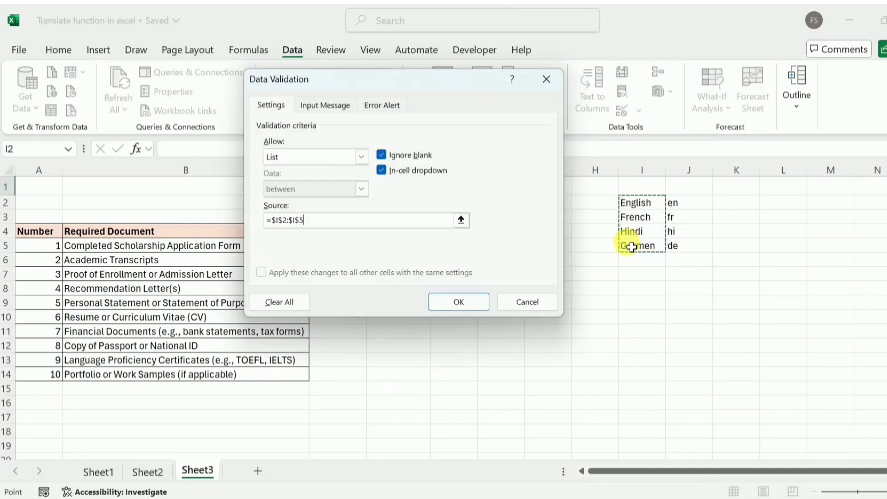
{"action": "left_click", "coordinate": [458, 301]}
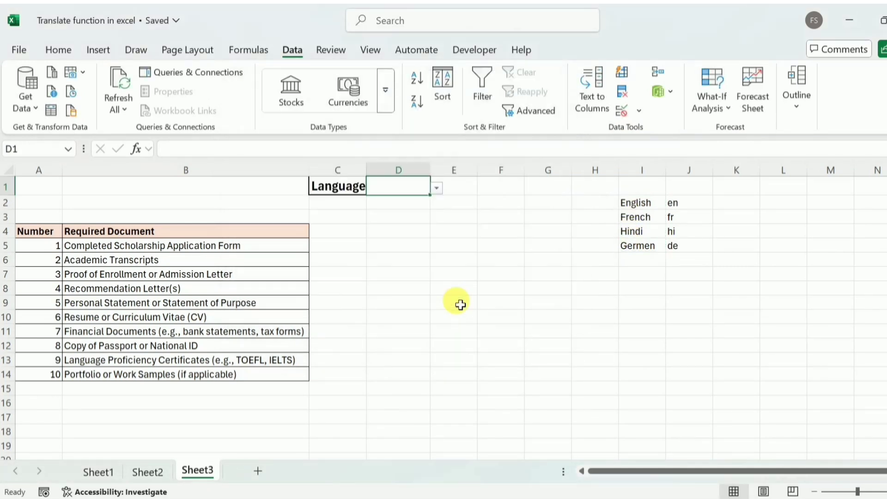
{"action": "left_click", "coordinate": [439, 193]}
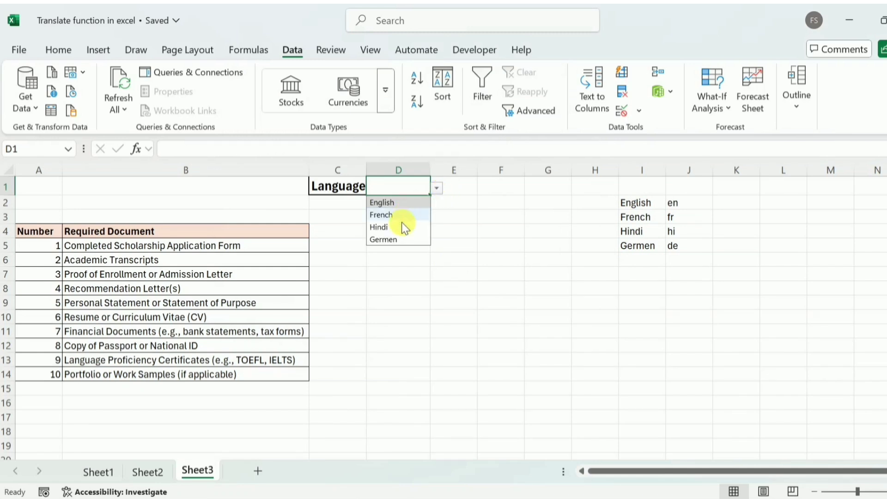
{"action": "left_click", "coordinate": [438, 187]}
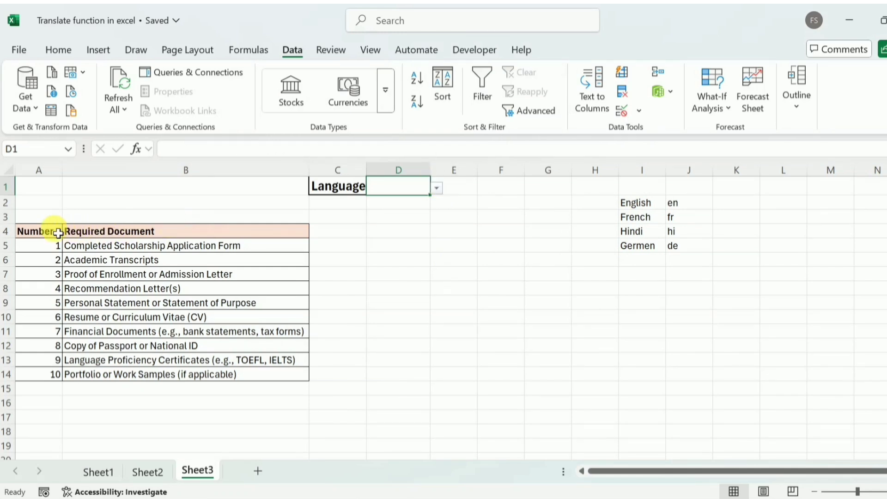
Step: Copy the required-document table A4:B14 and paste the copy starting at cell G7
{"action": "left_click_drag", "start_coordinate": [57, 231], "coordinate": [214, 376]}
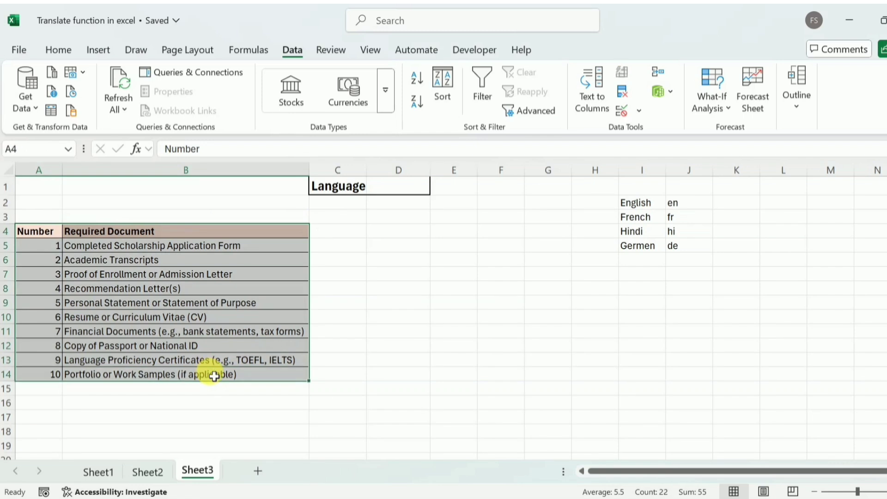
{"action": "key", "text": "ctrl+c"}
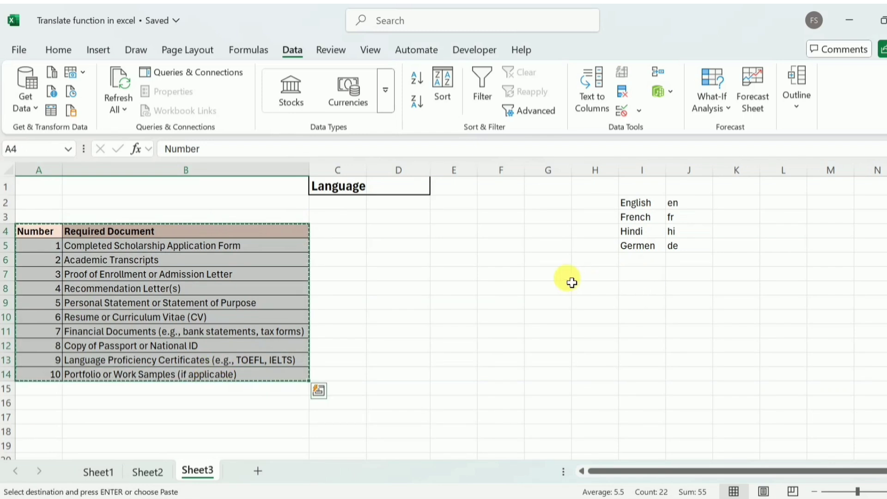
{"action": "left_click", "coordinate": [558, 280]}
{"action": "key", "text": "ctrl+v"}
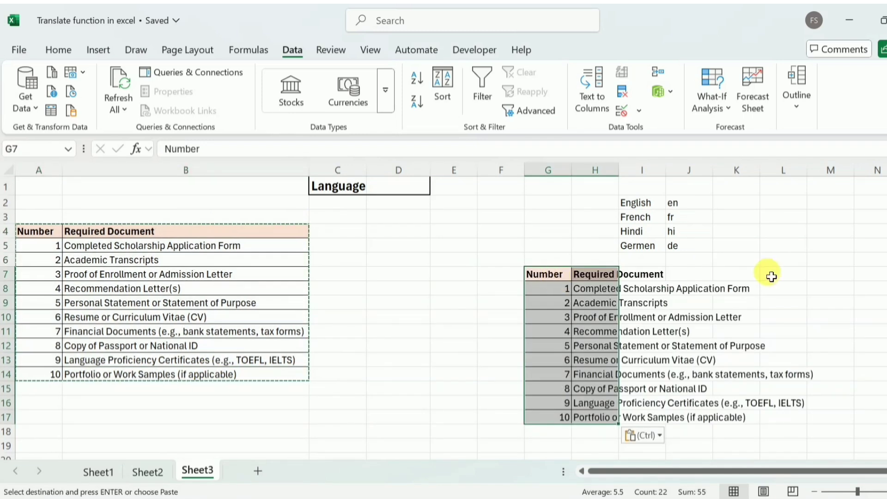
{"action": "left_click", "coordinate": [781, 260]}
Step: Replace the header text in cell A4 with the start of a TRANSLATE formula using G7 as its text argument
{"action": "left_click", "coordinate": [30, 236]}
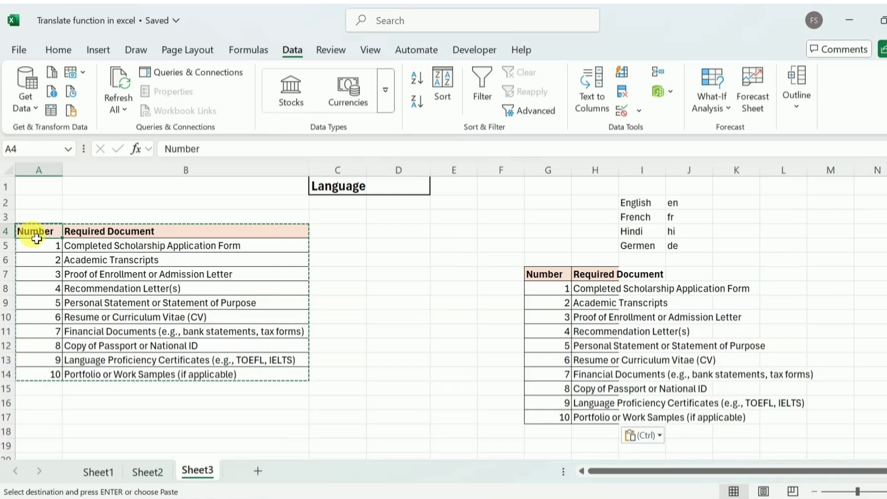
{"action": "key", "text": "Delete"}
{"action": "left_click", "coordinate": [214, 152]}
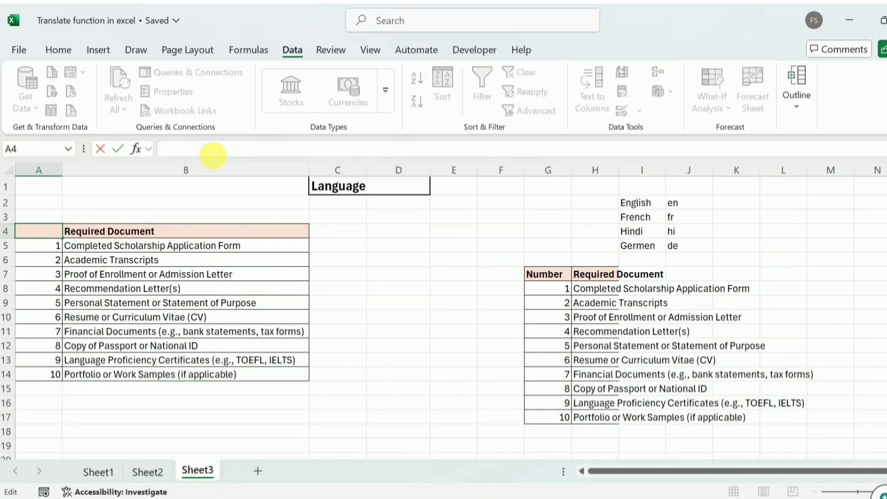
{"action": "type", "text": "=transla"}
{"action": "key", "text": "Tab"}
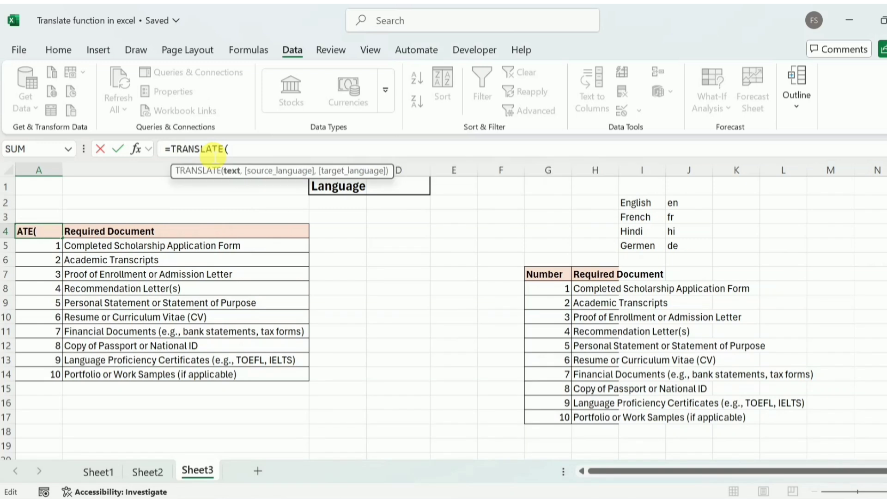
{"action": "left_click", "coordinate": [538, 273]}
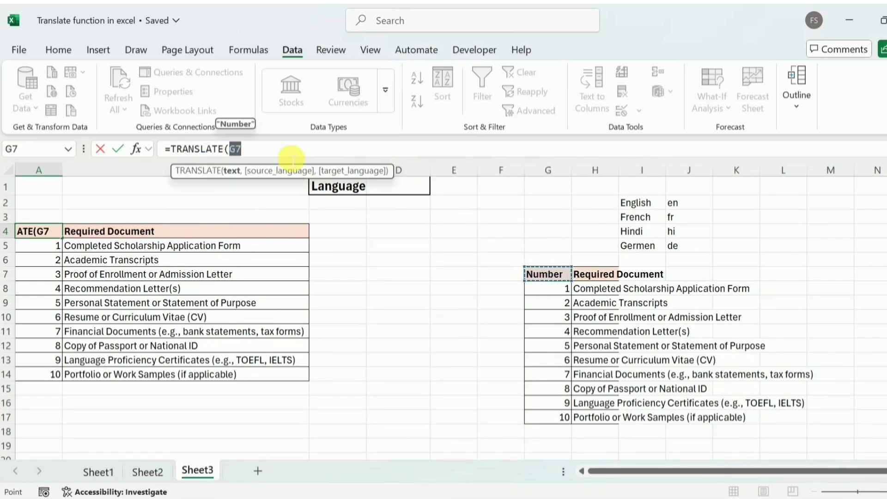
Step: Complete the A4 formula with source language "en" and cell D1 as target language
{"action": "type", "text": ","}
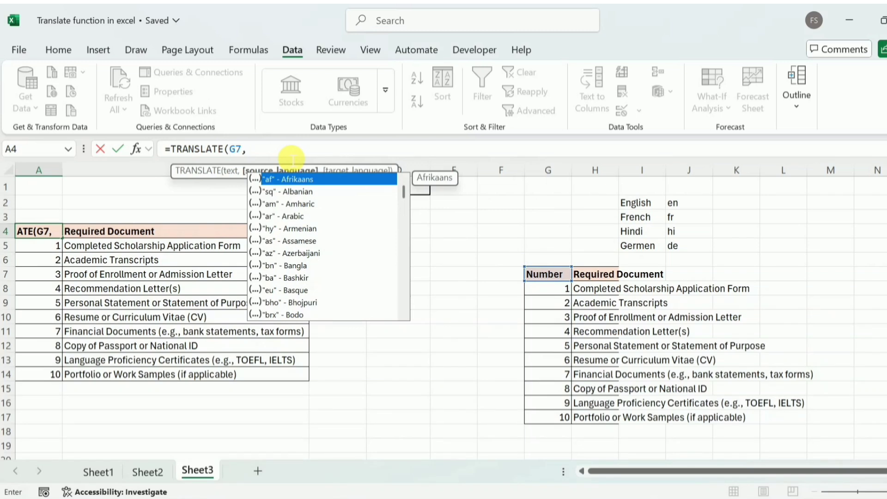
{"action": "type", "text": "\"en"}
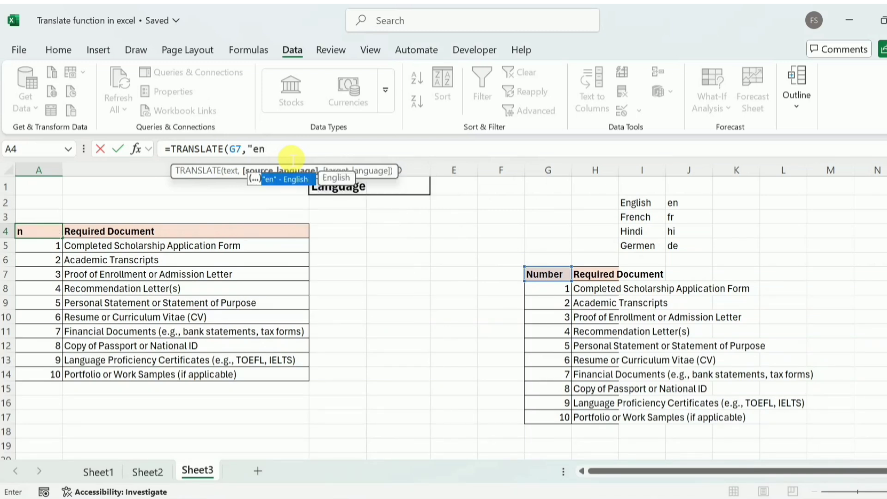
{"action": "type", "text": "\","}
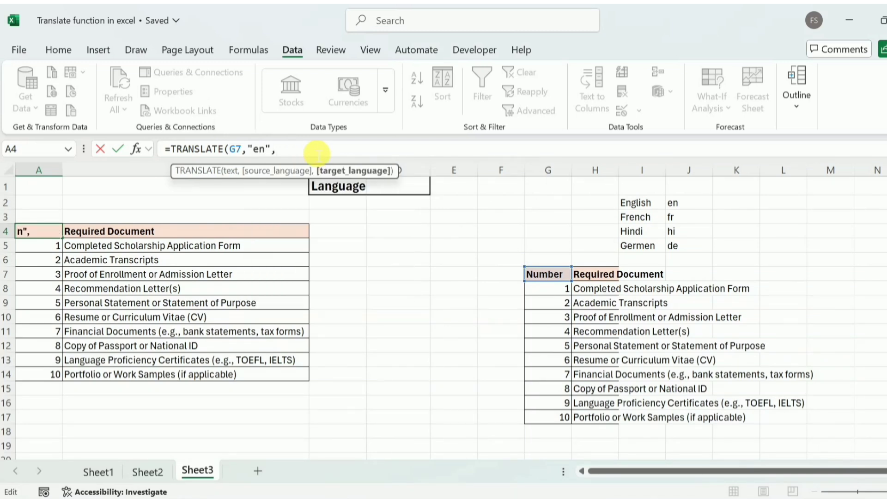
{"action": "left_click", "coordinate": [400, 196]}
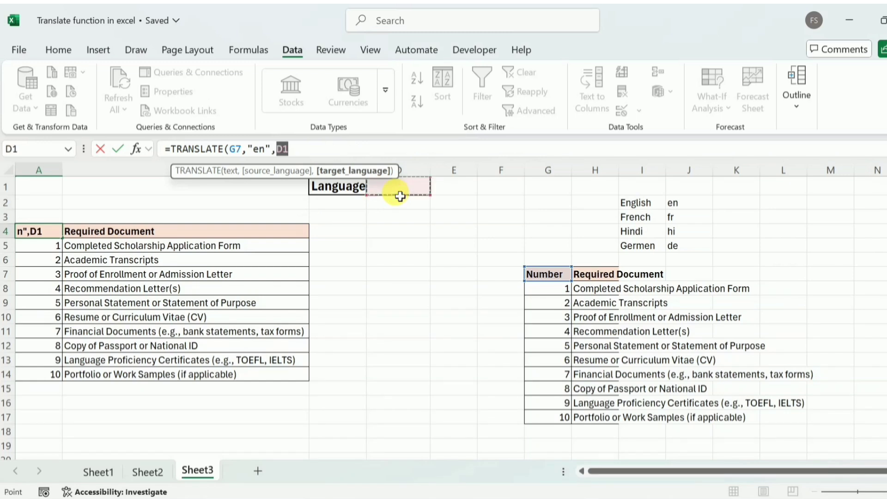
{"action": "left_click", "coordinate": [336, 149]}
{"action": "type", "text": ")"}
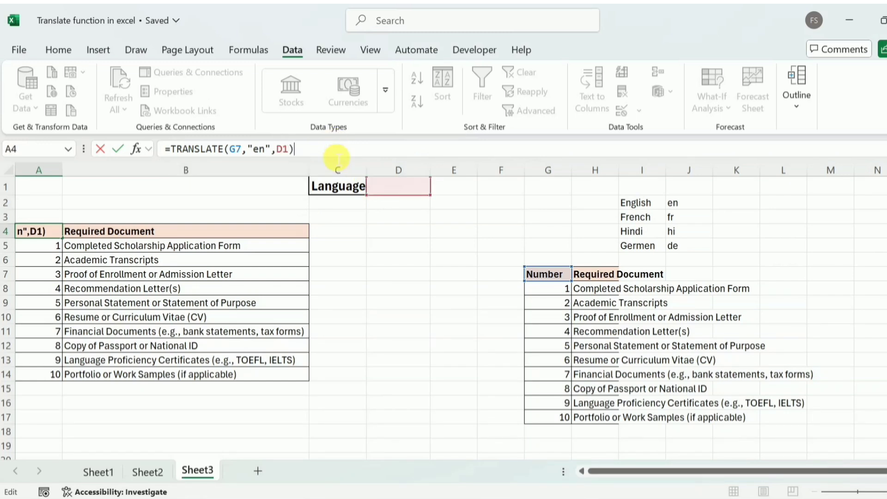
{"action": "key", "text": "Return"}
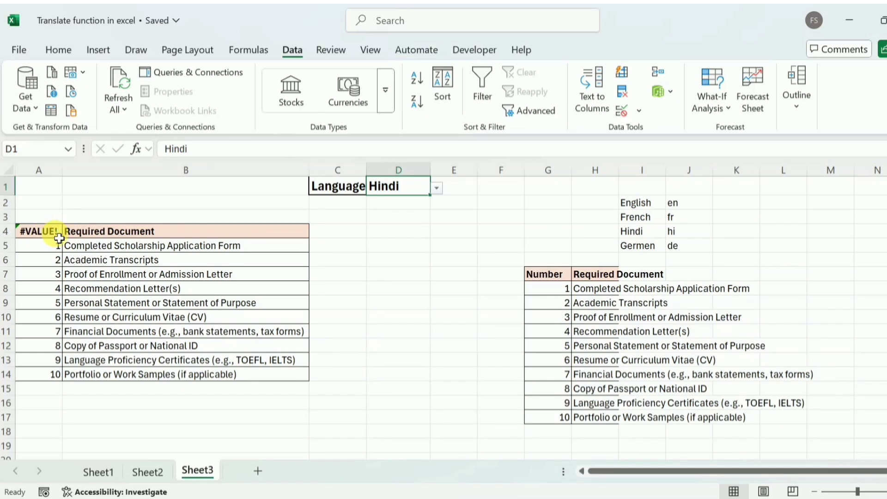
Step: Replace the target-language argument in the A4 TRANSLATE formula with an XLOOKUP that uses $D$1 as its lookup value
{"action": "left_click", "coordinate": [46, 233]}
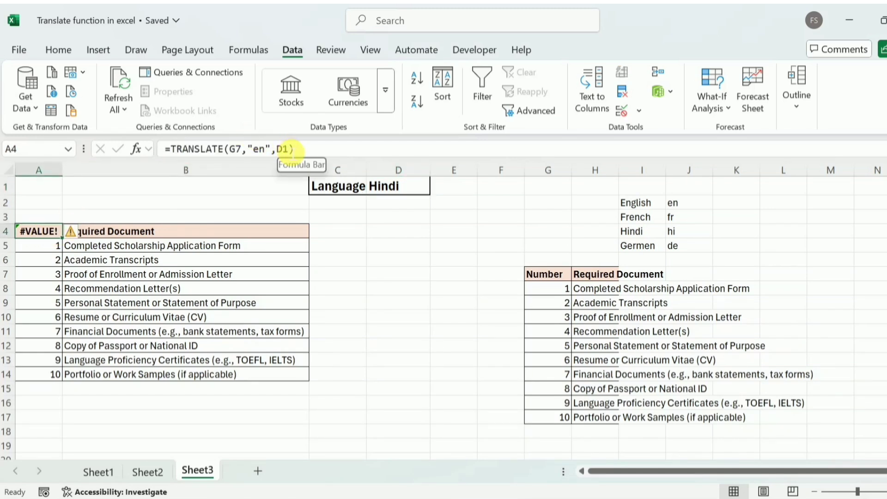
{"action": "left_click", "coordinate": [291, 150]}
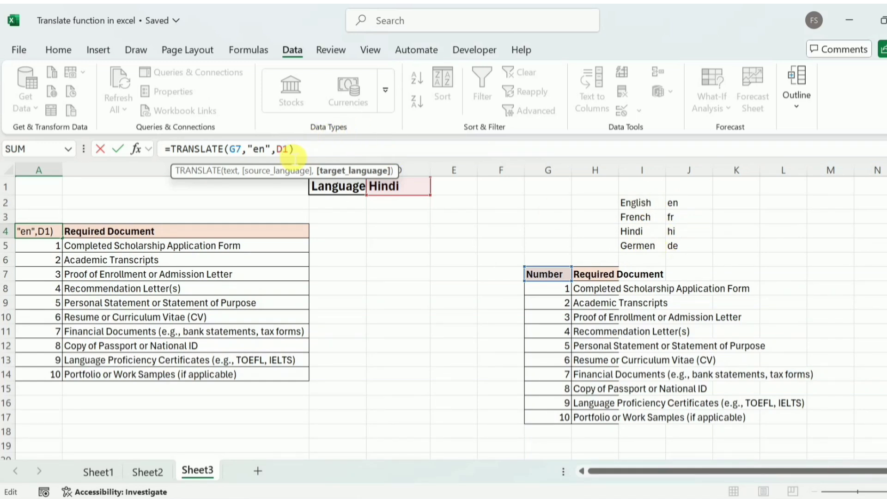
{"action": "key", "text": "BackSpace"}
{"action": "key", "text": "BackSpace"}
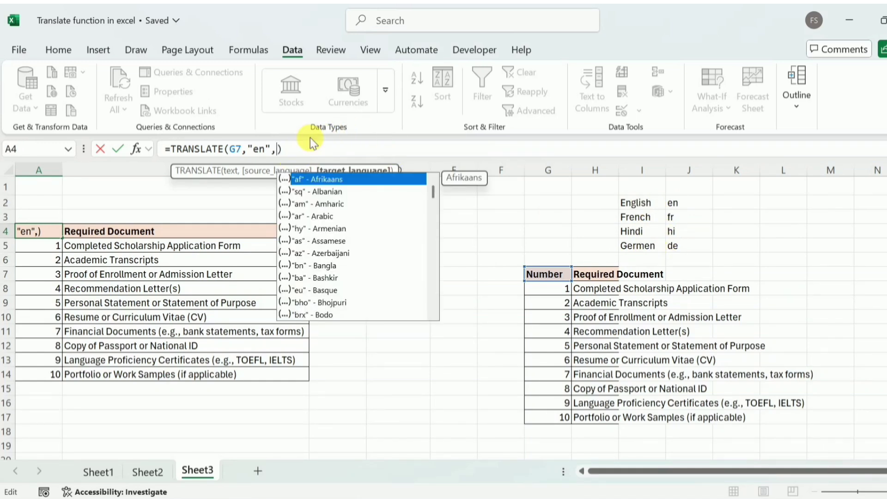
{"action": "type", "text": "xlookup("}
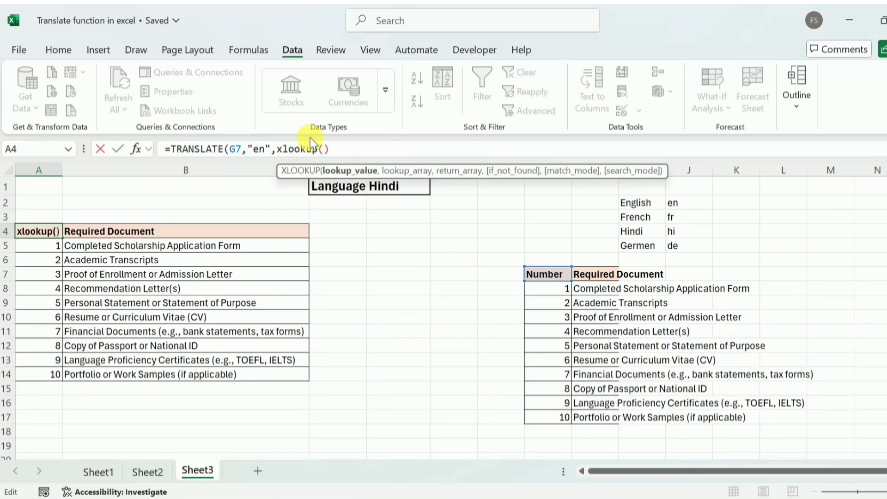
{"action": "left_click", "coordinate": [405, 196]}
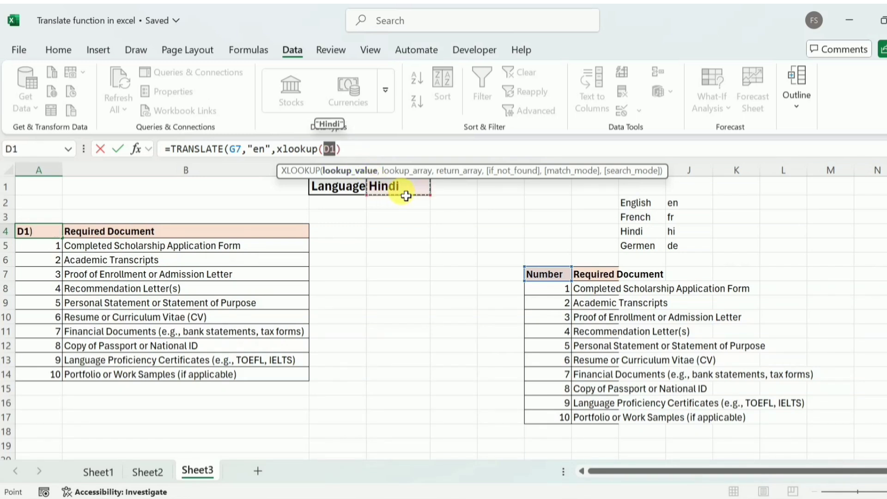
{"action": "key", "text": "F4"}
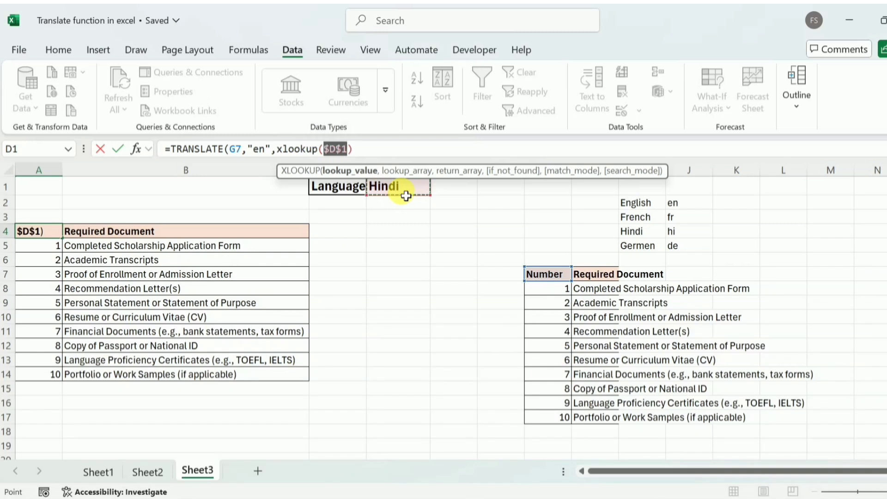
{"action": "type", "text": ","}
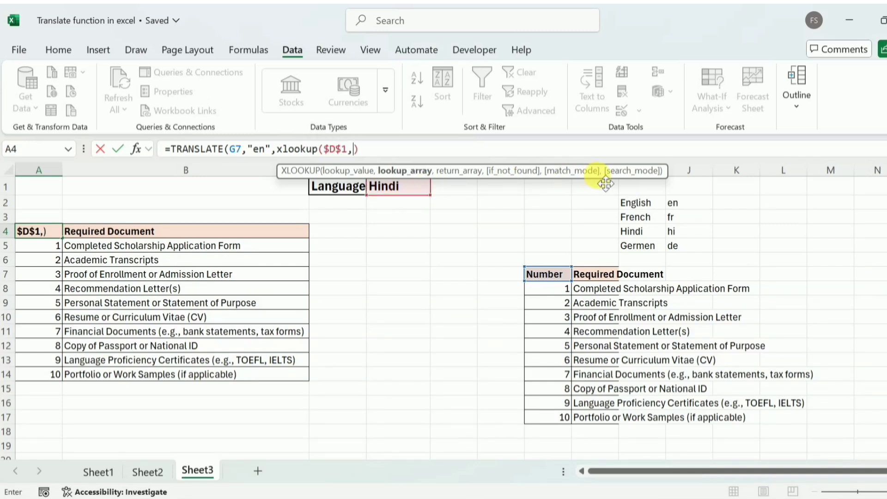
Step: Complete the XLOOKUP in A4 with lookup array $I$2:$I$5 and return array $J$2:$J$5, and commit the formula
{"action": "left_click", "coordinate": [635, 203]}
{"action": "left_click_drag", "start_coordinate": [641, 221], "coordinate": [645, 245]}
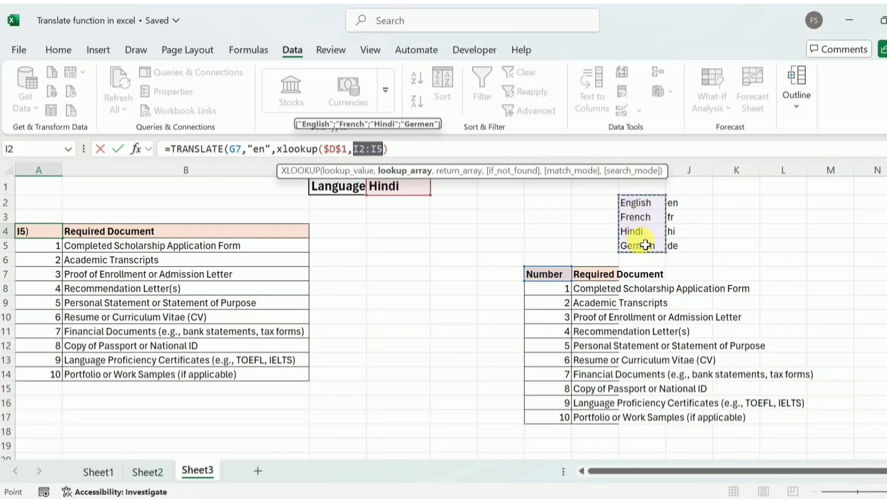
{"action": "key", "text": "F4"}
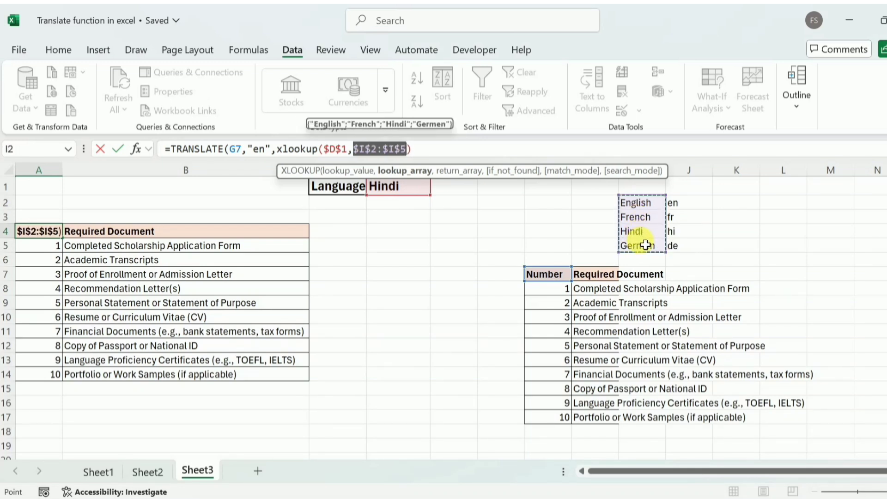
{"action": "type", "text": ","}
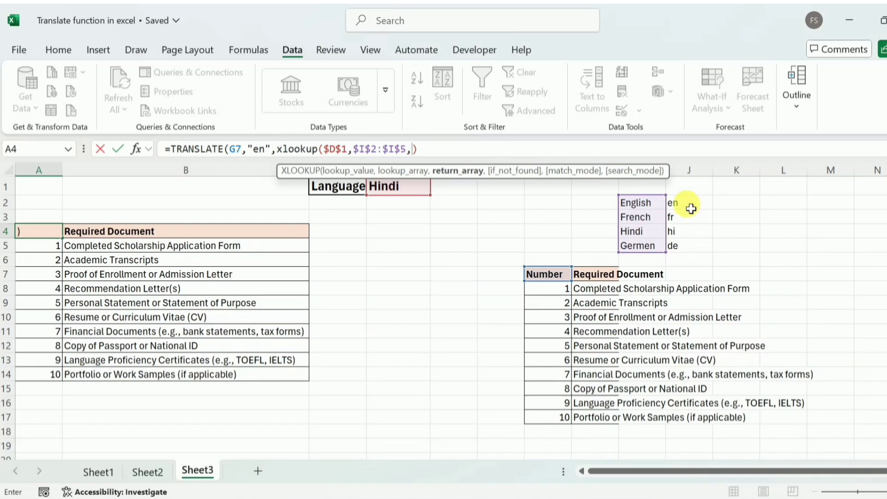
{"action": "left_click_drag", "start_coordinate": [688, 203], "coordinate": [694, 250]}
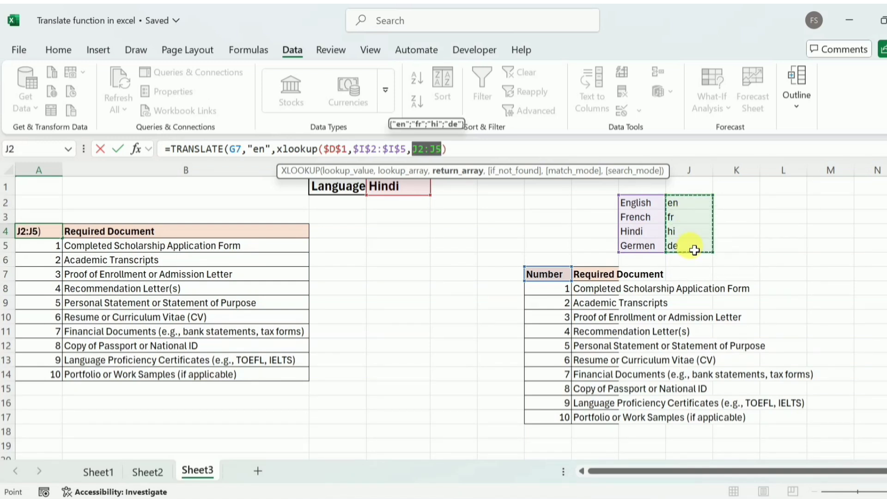
{"action": "key", "text": "F4"}
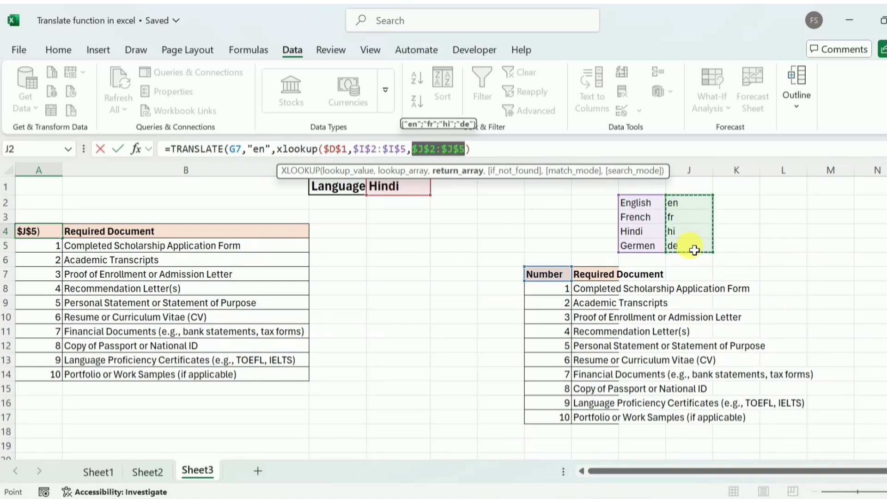
{"action": "left_click", "coordinate": [488, 155]}
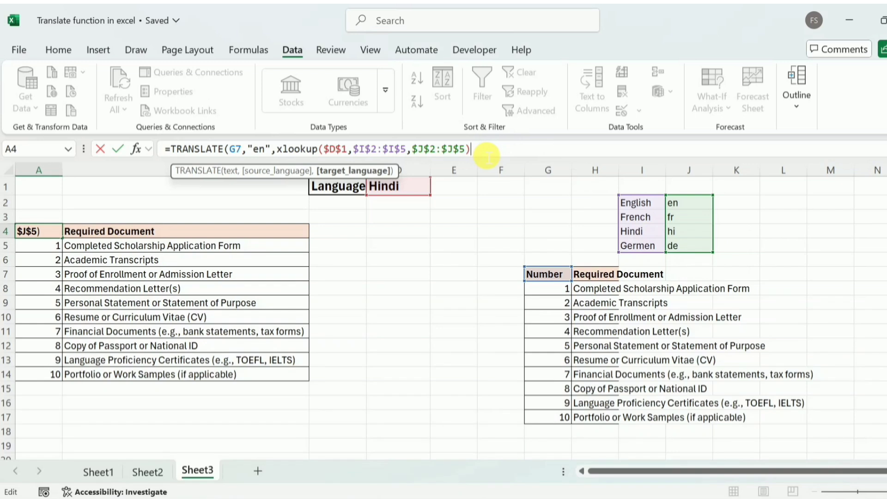
{"action": "type", "text": ")"}
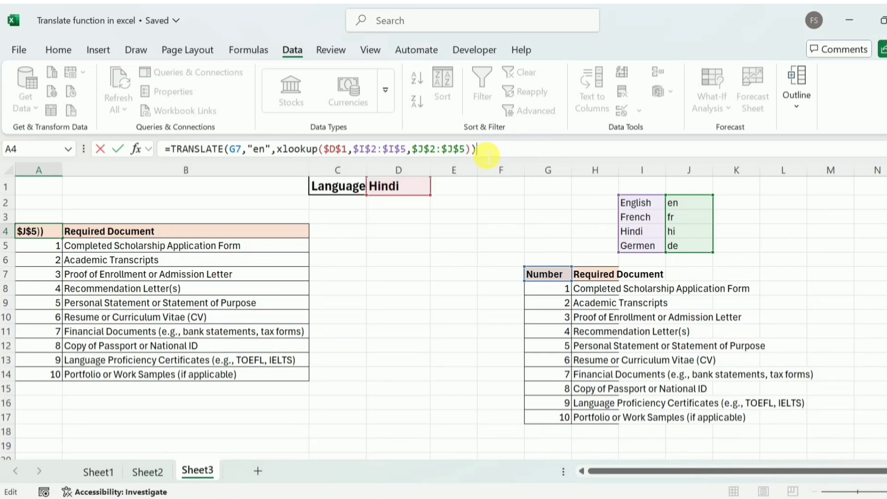
{"action": "key", "text": "Return"}
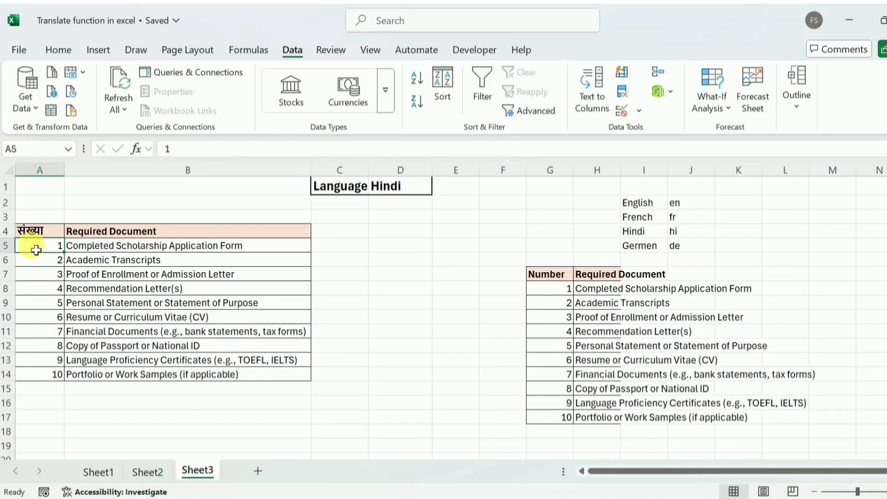
Step: Test the A4 header translation by setting the language in D1 to English
{"action": "left_click", "coordinate": [51, 231]}
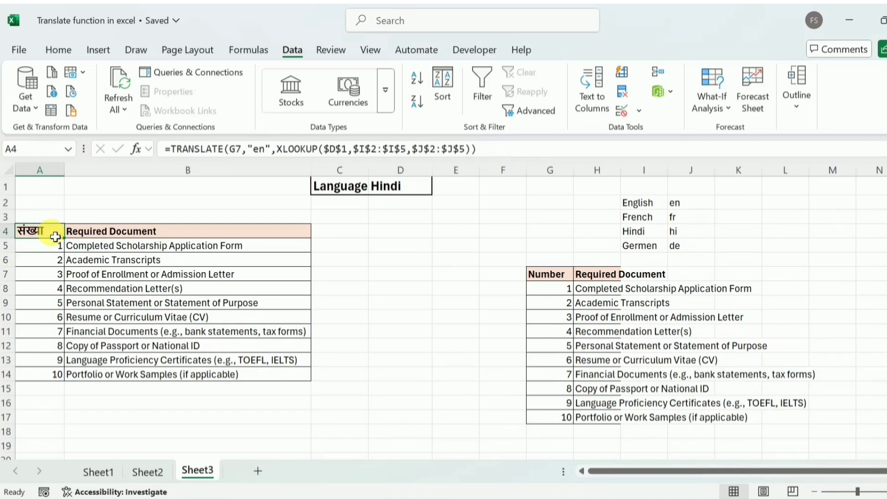
{"action": "left_click", "coordinate": [411, 186]}
{"action": "left_click", "coordinate": [439, 188]}
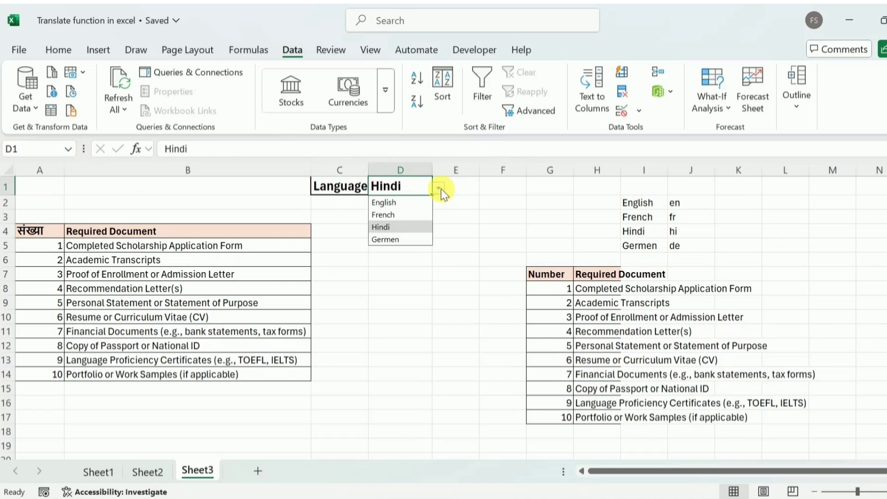
{"action": "left_click", "coordinate": [406, 204]}
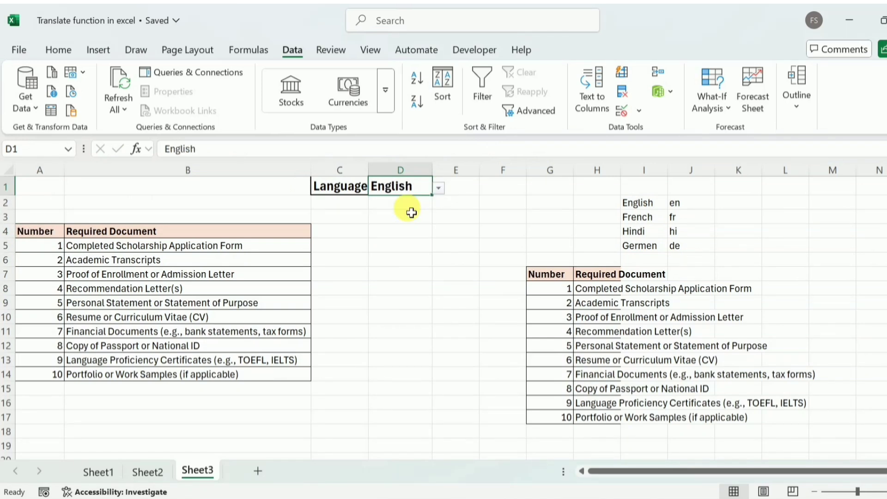
Step: Fill the A4 formula down to A14 and across column B so it covers the whole table A4:B14
{"action": "left_click", "coordinate": [51, 232]}
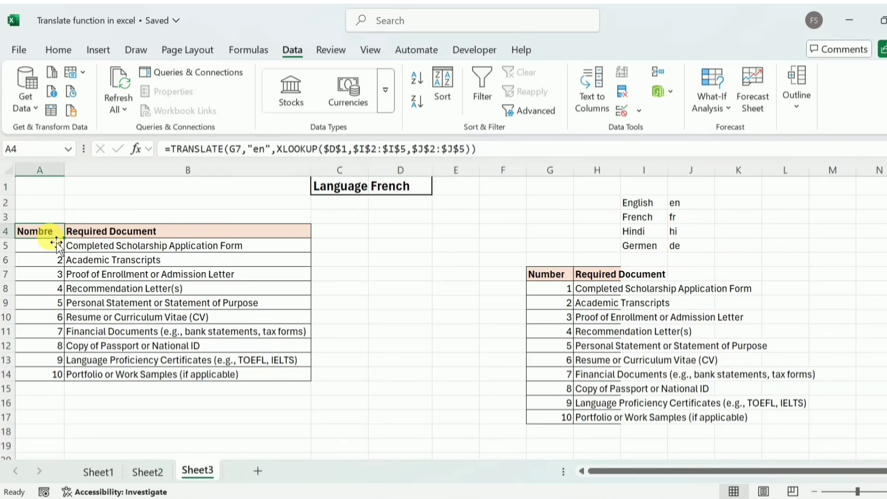
{"action": "key", "text": "ctrl+shift+Down"}
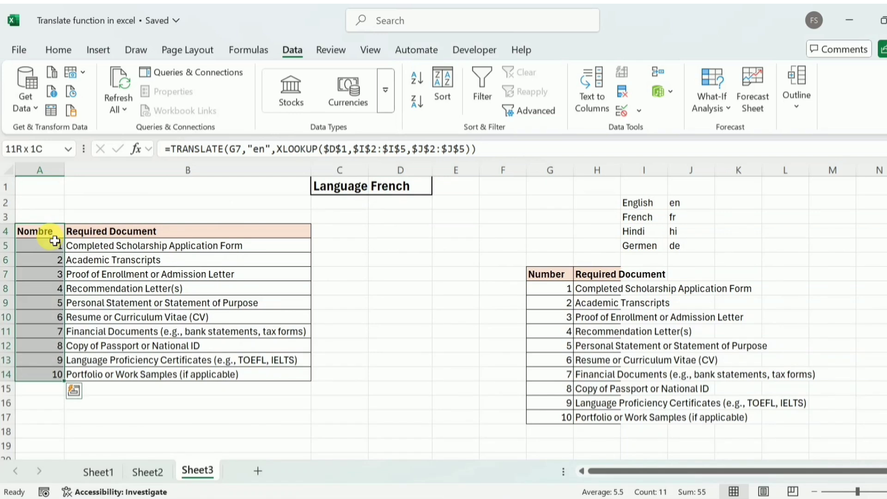
{"action": "key", "text": "F2"}
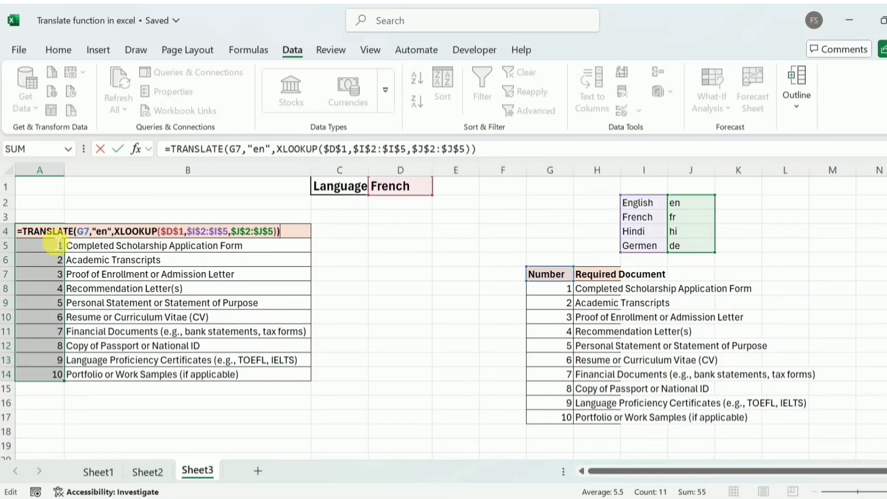
{"action": "key", "text": "ctrl+Return"}
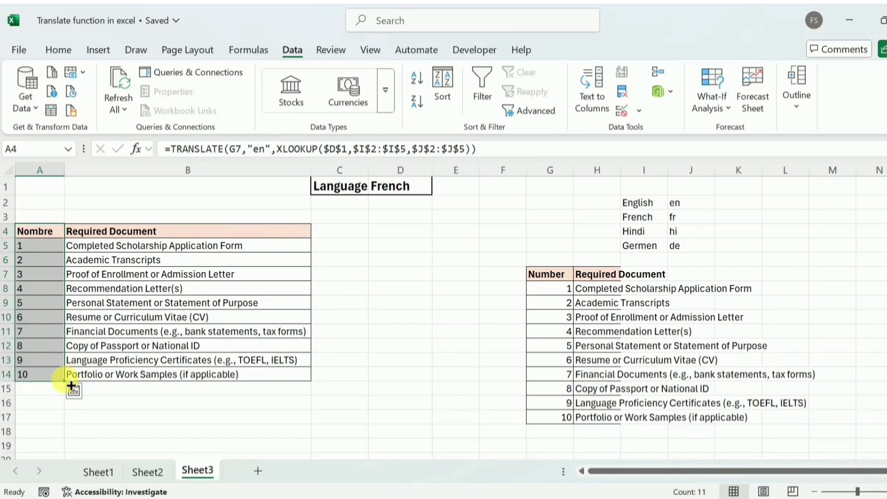
{"action": "left_click_drag", "start_coordinate": [65, 381], "coordinate": [308, 381]}
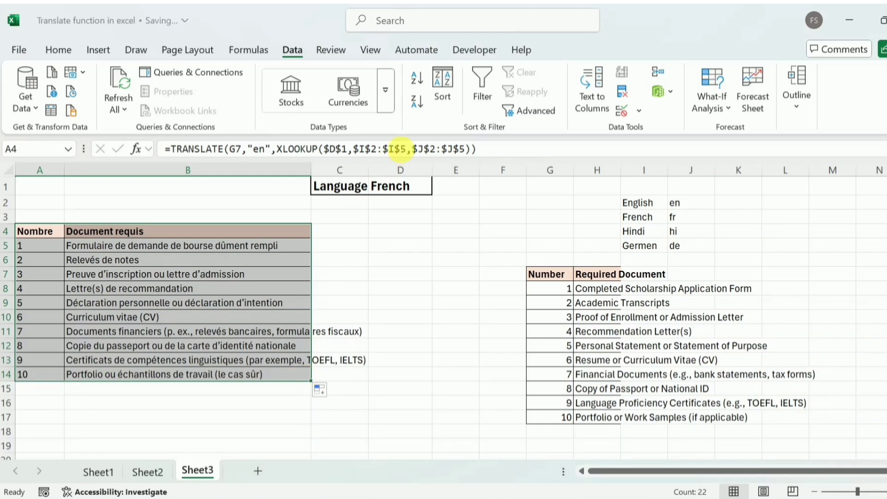
Step: Test the translated table by choosing Hindi and Germen in turn as the language in D1
{"action": "left_click", "coordinate": [409, 186]}
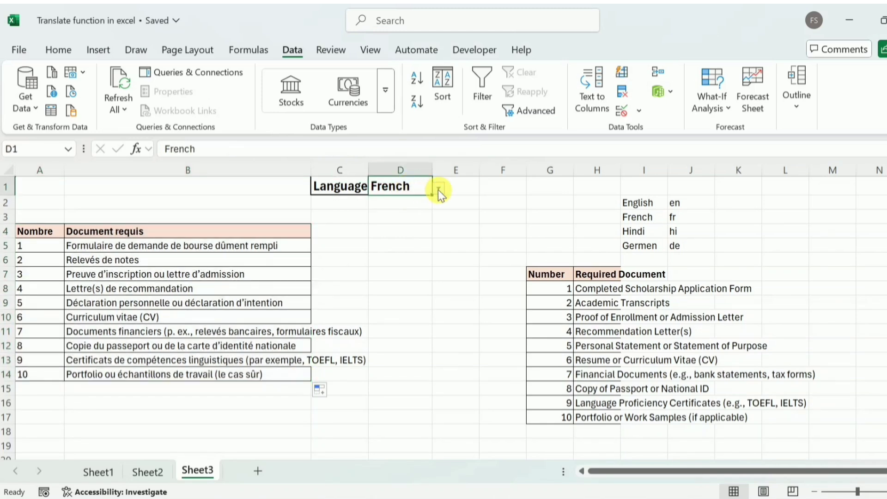
{"action": "left_click", "coordinate": [438, 188]}
{"action": "left_click", "coordinate": [396, 228]}
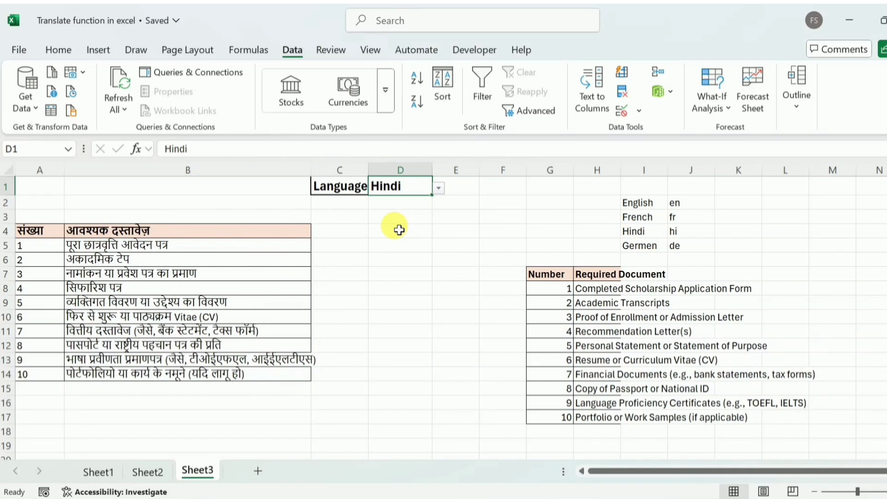
{"action": "left_click", "coordinate": [437, 188]}
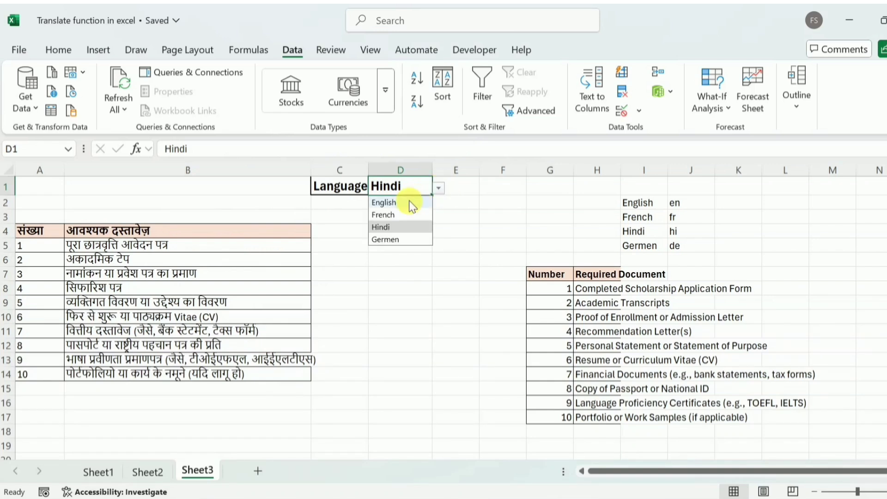
{"action": "left_click", "coordinate": [391, 239]}
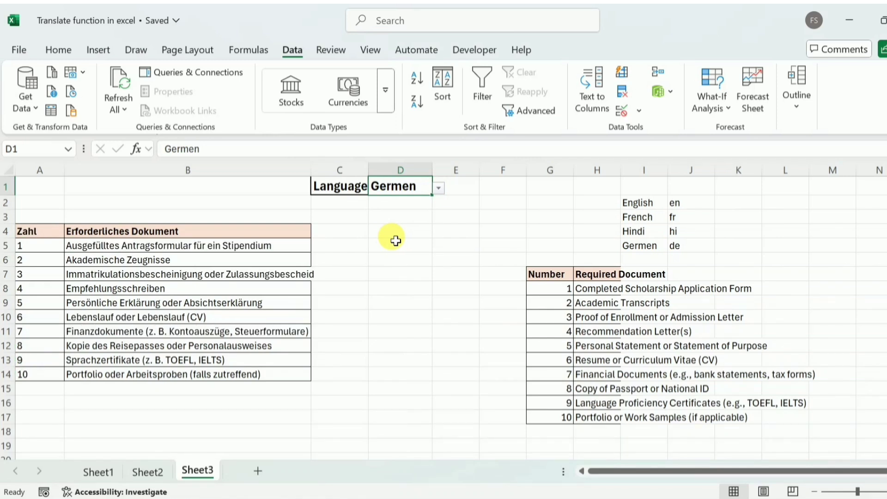
Step: Hide column F and all columns to its right, including the lookup list and source table
{"action": "left_click", "coordinate": [496, 194]}
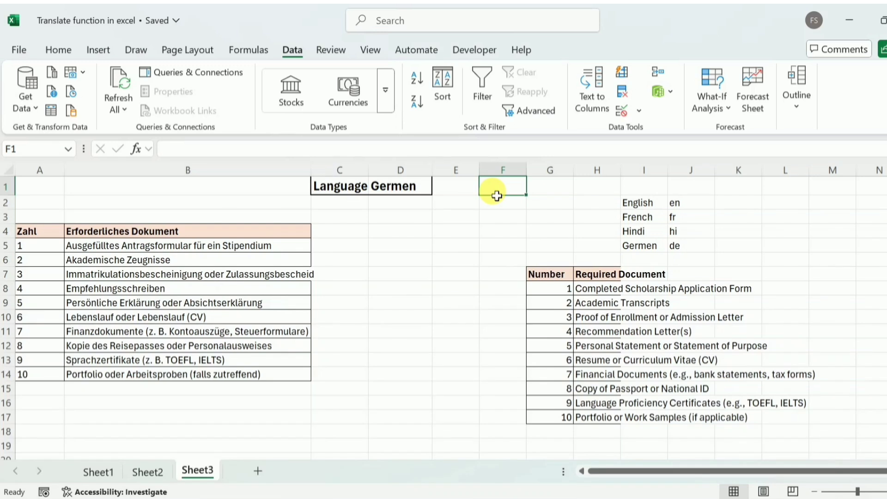
{"action": "key", "text": "ctrl+shift+Right"}
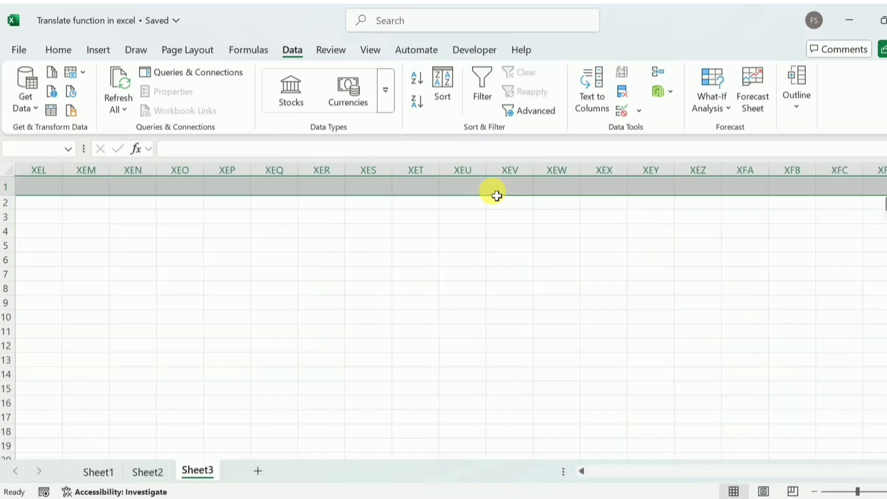
{"action": "key", "text": "ctrl+space"}
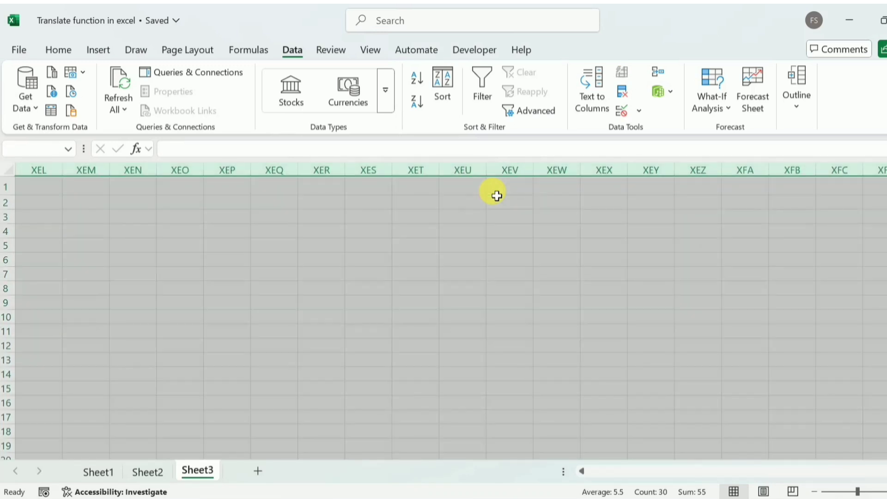
{"action": "right_click", "coordinate": [408, 217]}
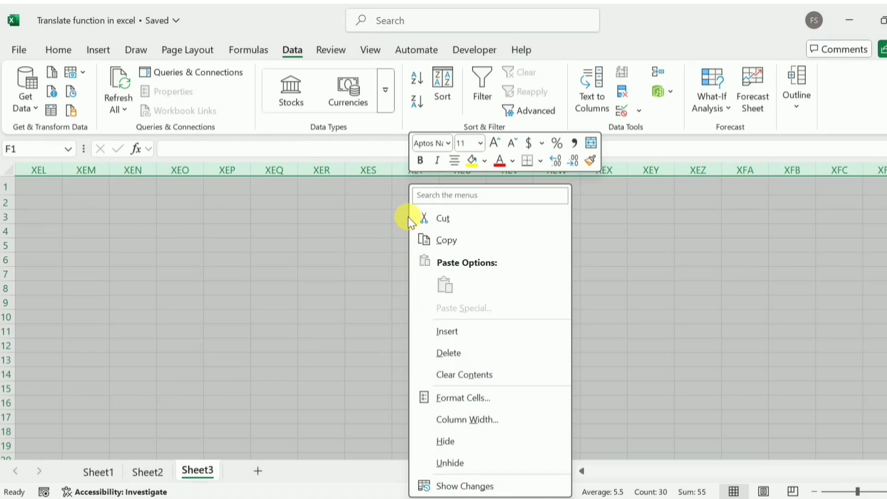
{"action": "left_click", "coordinate": [460, 444]}
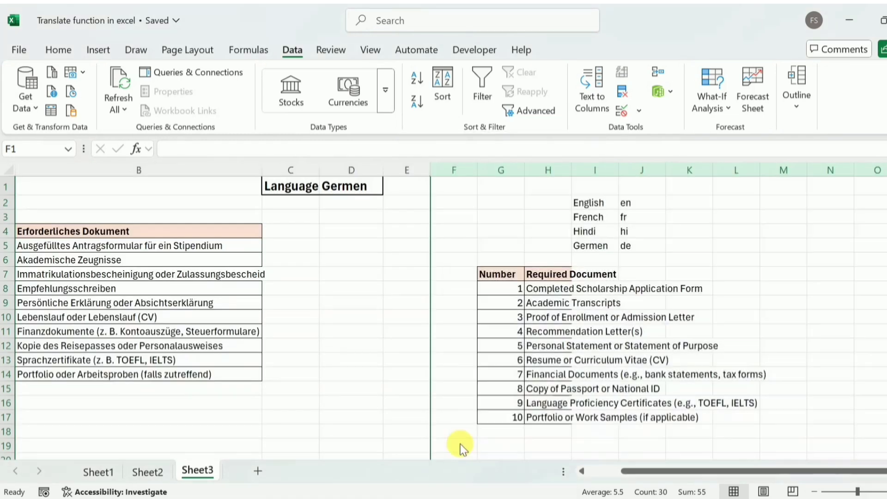
Step: Switch the language in D1 to French
{"action": "left_click", "coordinate": [367, 217]}
{"action": "left_click", "coordinate": [297, 185]}
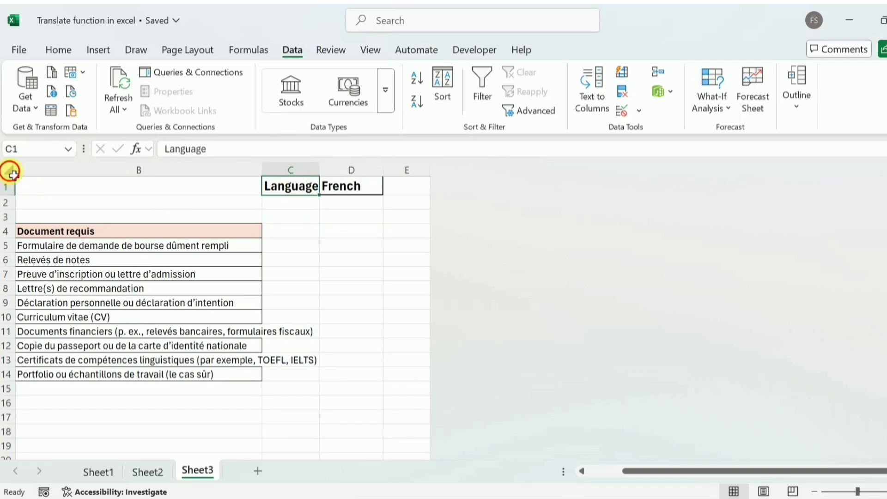
Step: Select the entire sheet and unhide all its hidden columns
{"action": "left_click", "coordinate": [12, 175]}
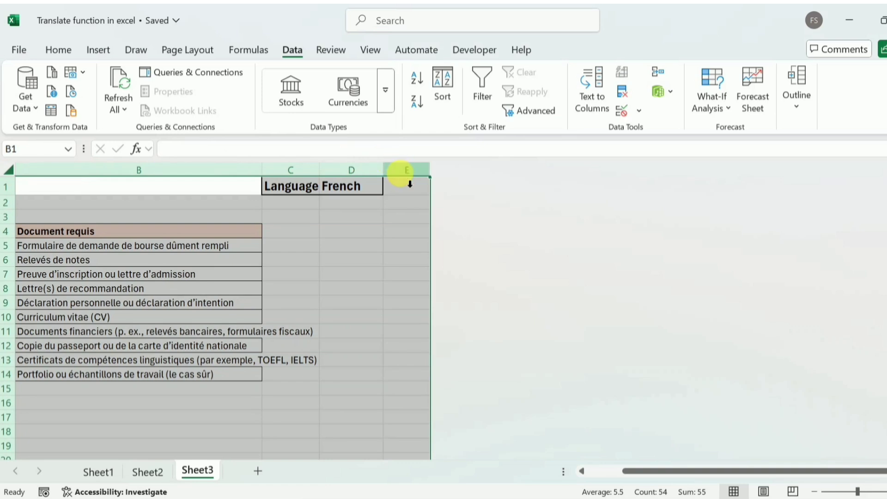
{"action": "right_click", "coordinate": [400, 173]}
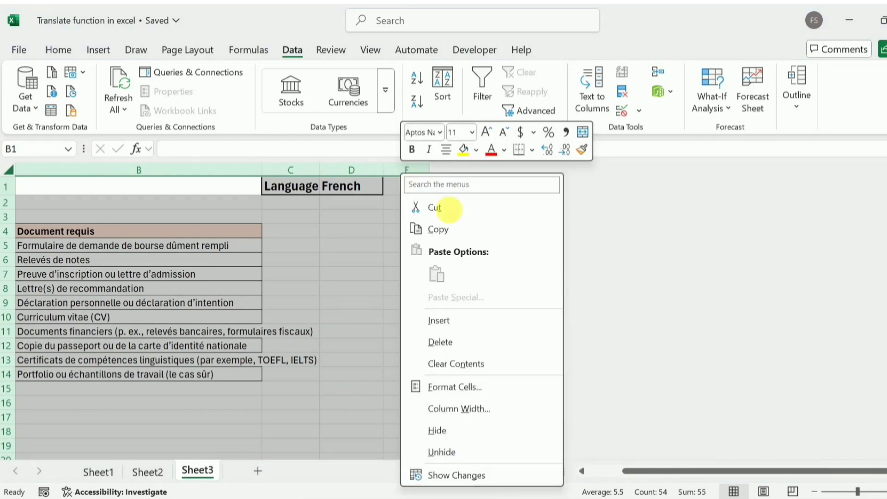
{"action": "left_click", "coordinate": [455, 452]}
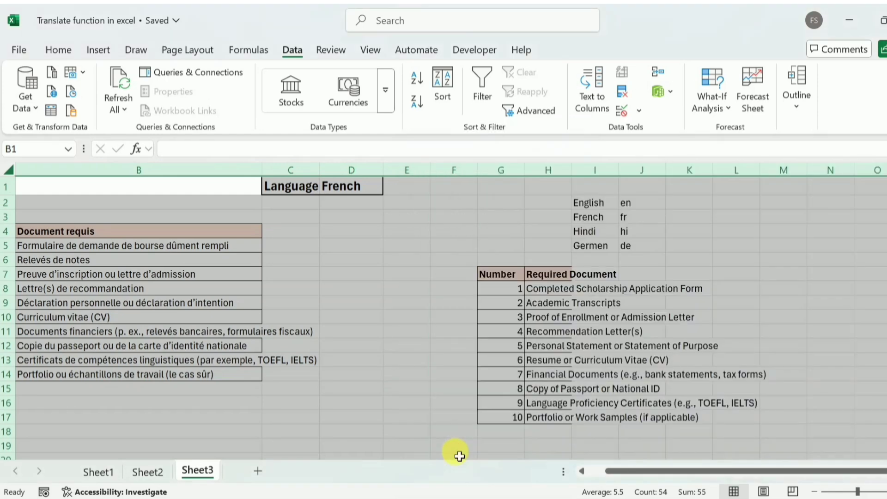
{"action": "left_click", "coordinate": [822, 192]}
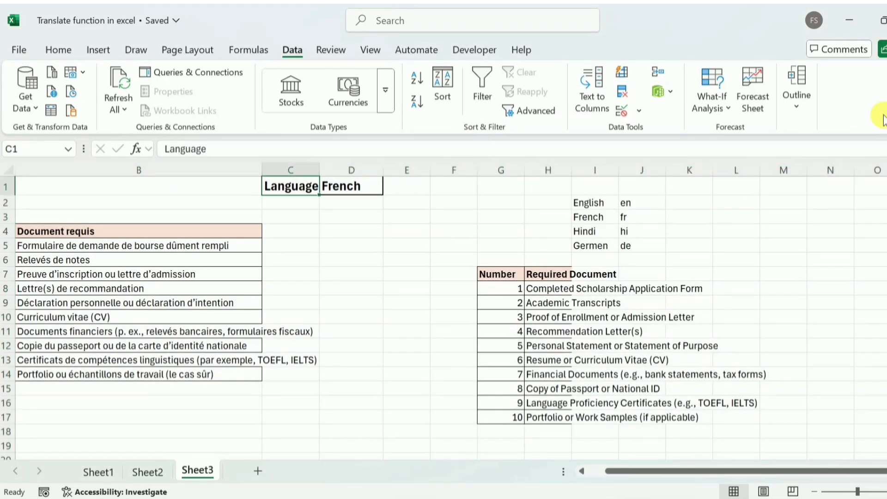